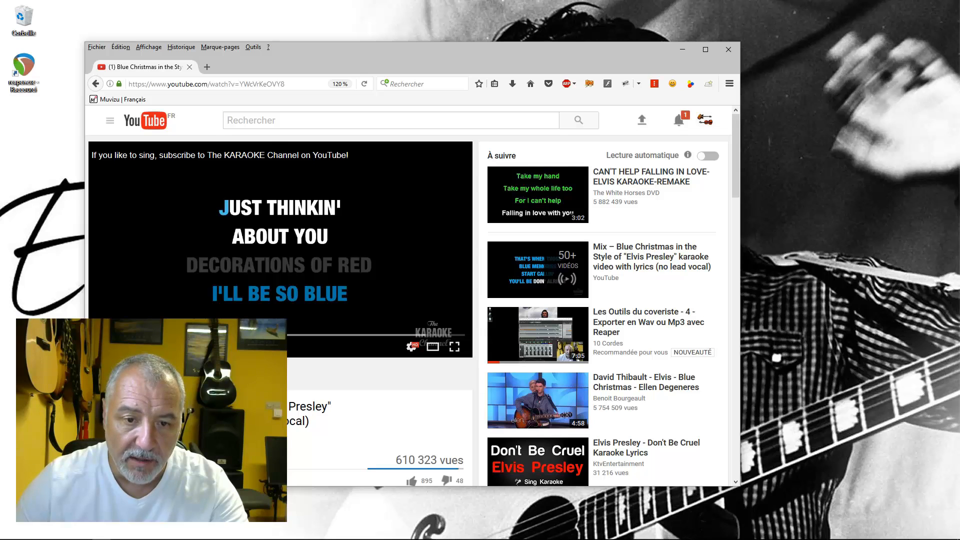
- Convert the Blue Christmas karaoke video to MP3 with YouTube mp3, save the file to the desktop (Bureau), and close the browser
{"action": "left_click", "coordinate": [135, 374]}
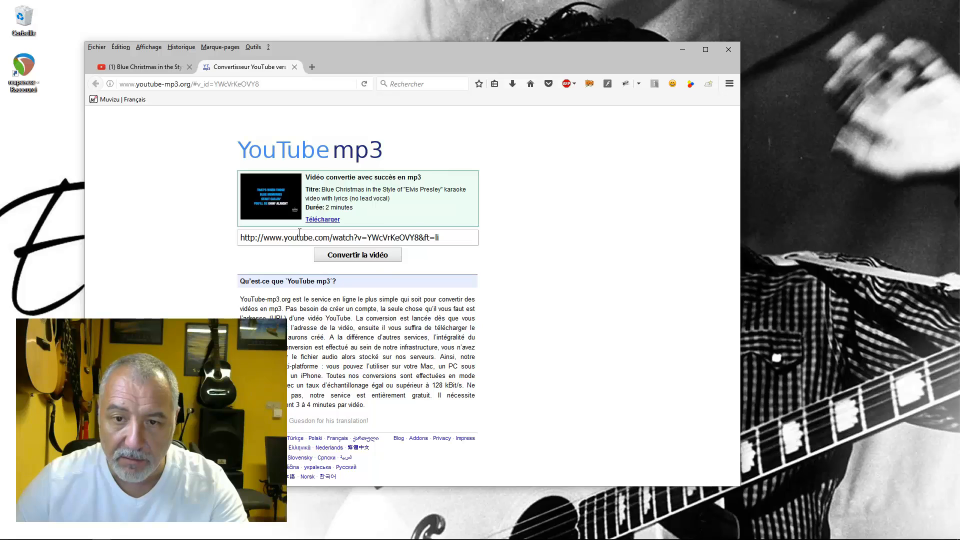
{"action": "left_click", "coordinate": [322, 220]}
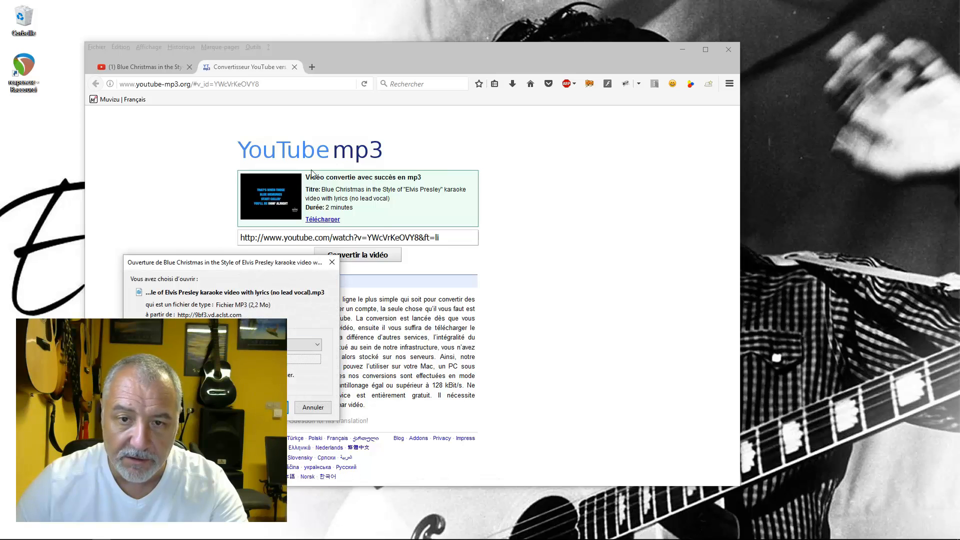
{"action": "left_click", "coordinate": [270, 407]}
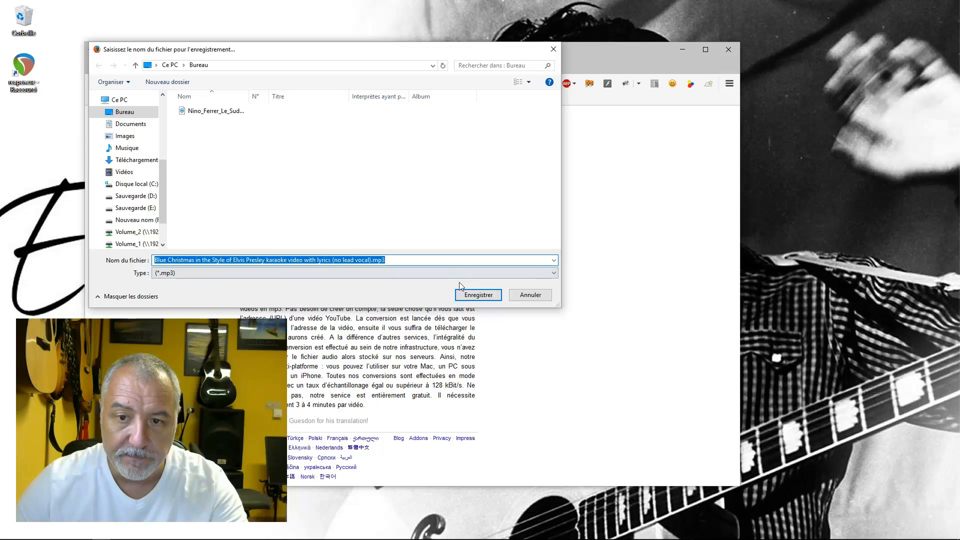
{"action": "left_click", "coordinate": [476, 296]}
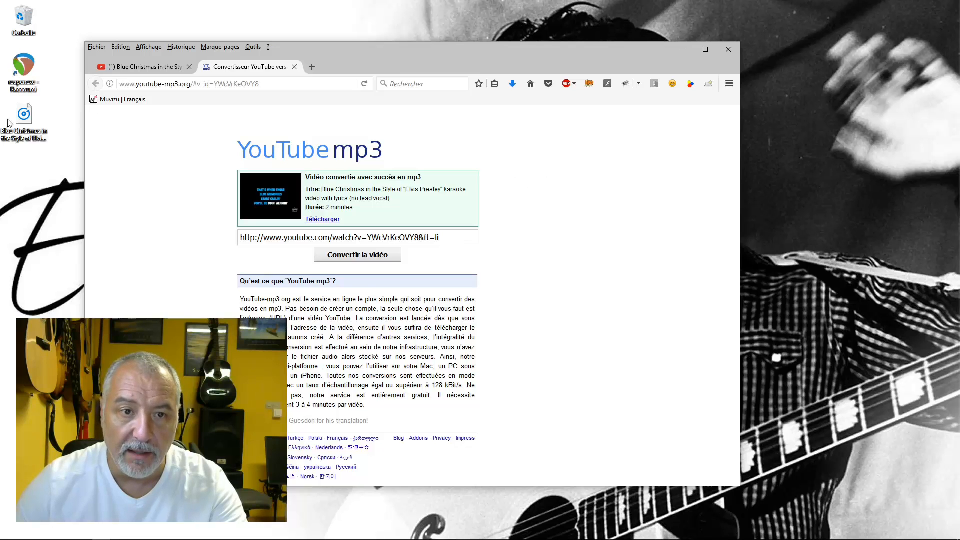
{"action": "left_click", "coordinate": [729, 50]}
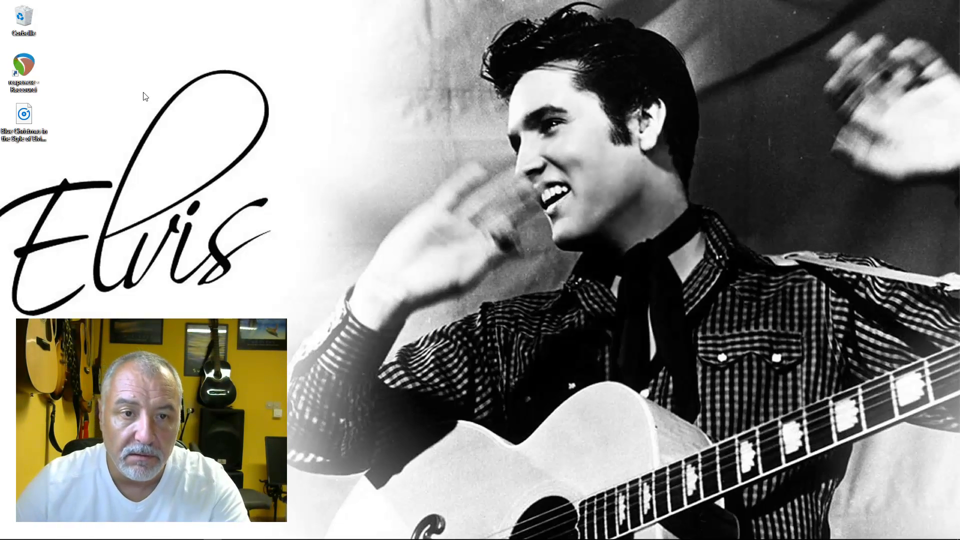
- Play the Blue Christmas karaoke MP3 from the desktop to check the audio, and close the music player
{"action": "left_click", "coordinate": [26, 137]}
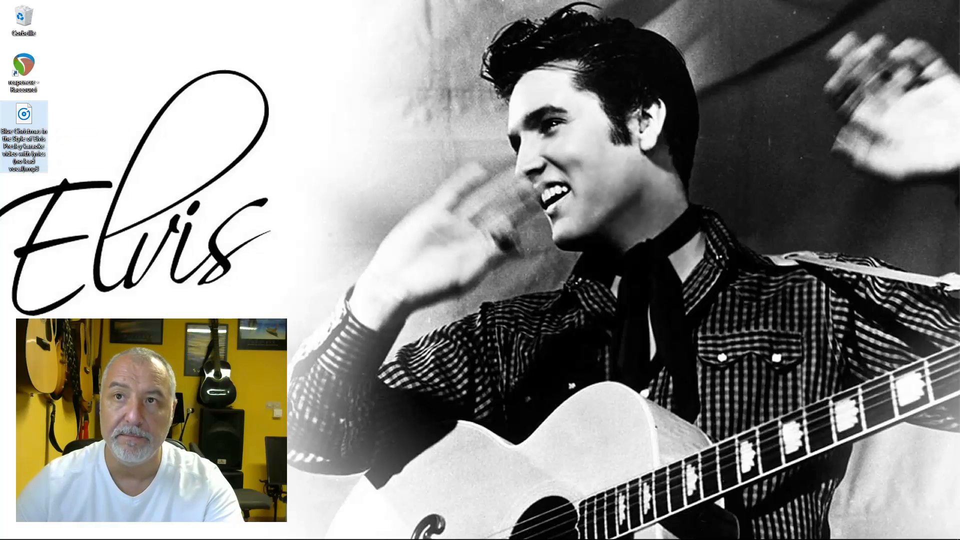
{"action": "left_click", "coordinate": [323, 117]}
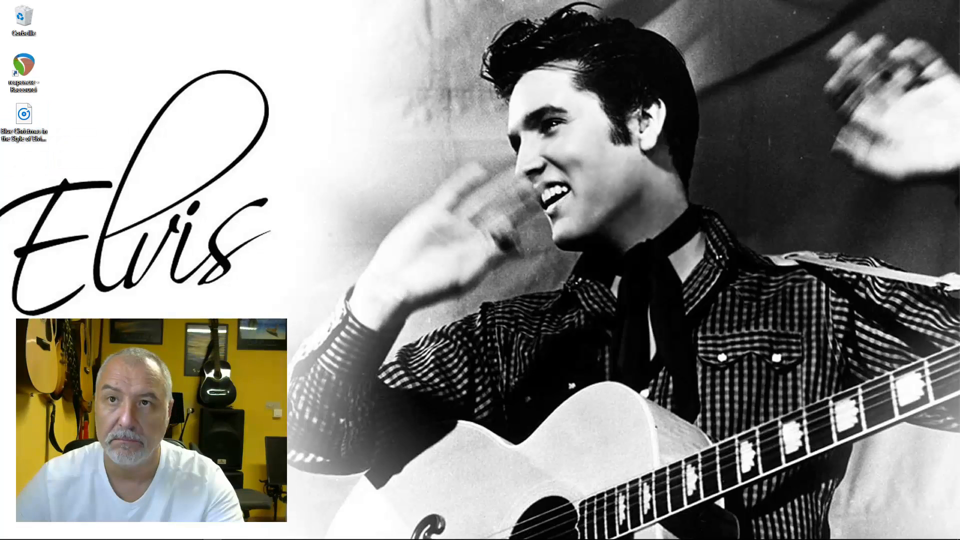
{"action": "double_click", "coordinate": [29, 120]}
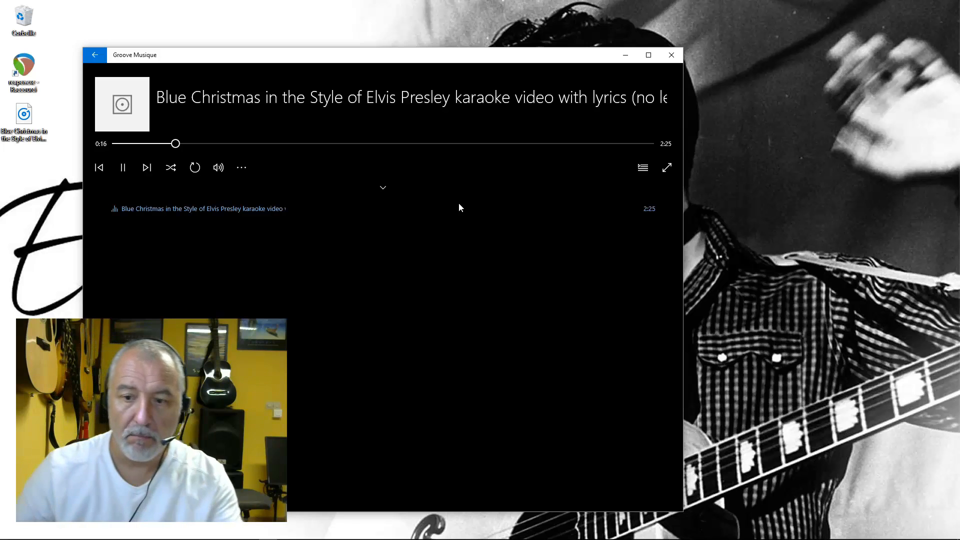
{"action": "left_click", "coordinate": [672, 56]}
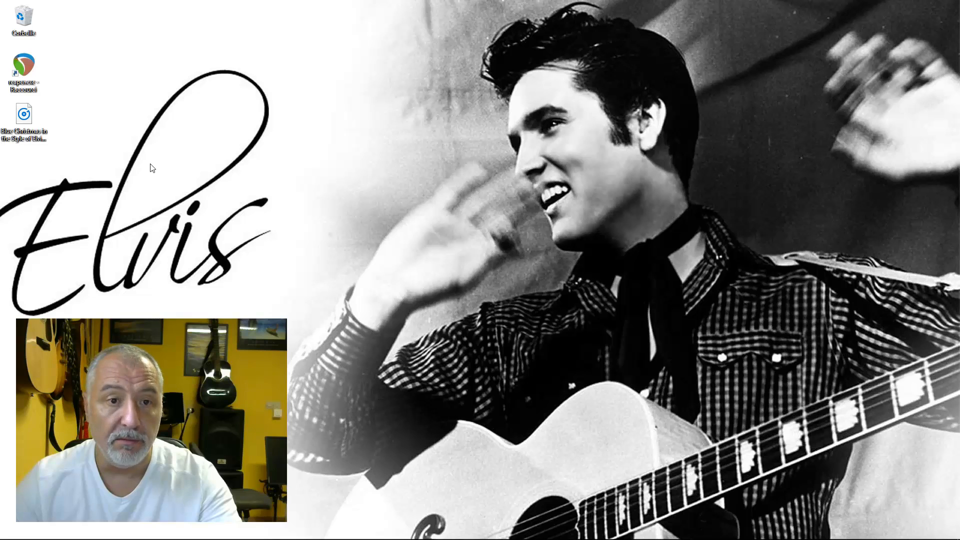
- Launch REAPER from the desktop, dismiss the evaluation licence notice, and shrink its window so the desktop files are reachable
{"action": "double_click", "coordinate": [25, 66]}
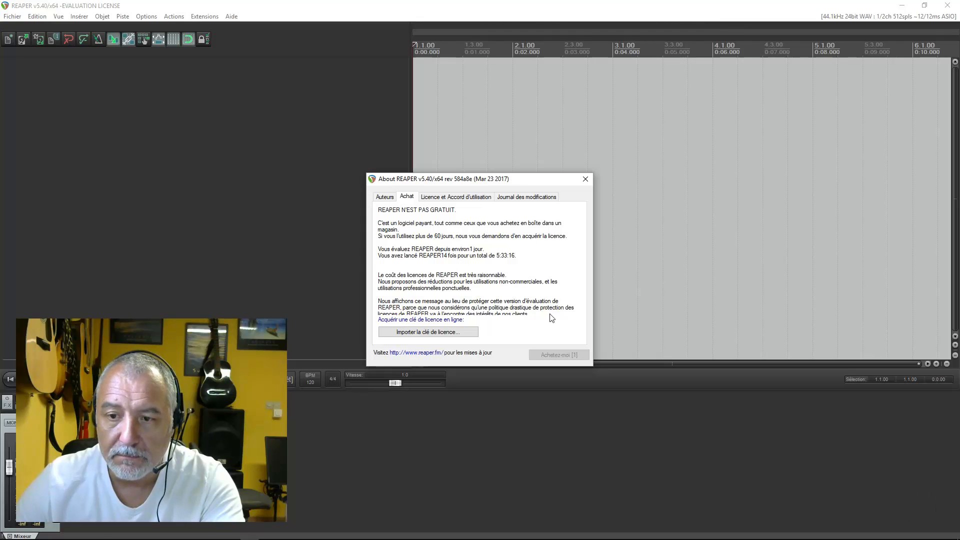
{"action": "left_click", "coordinate": [558, 356]}
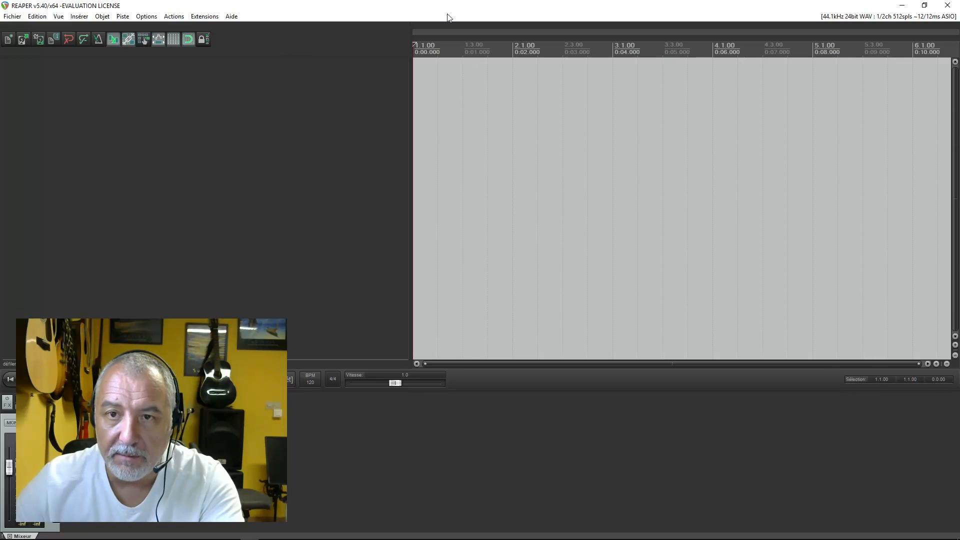
{"action": "left_click_drag", "start_coordinate": [452, 11], "coordinate": [448, 50]}
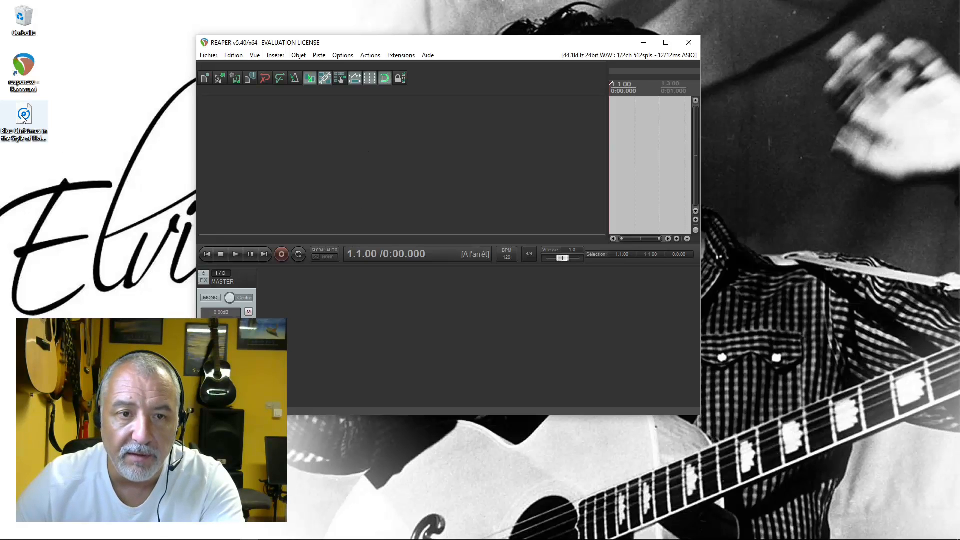
- Import the Blue Christmas MP3 from the desktop as a REAPER track and set the track's recording input to none (Entrée: Aucune)
{"action": "left_click_drag", "start_coordinate": [22, 117], "coordinate": [253, 134]}
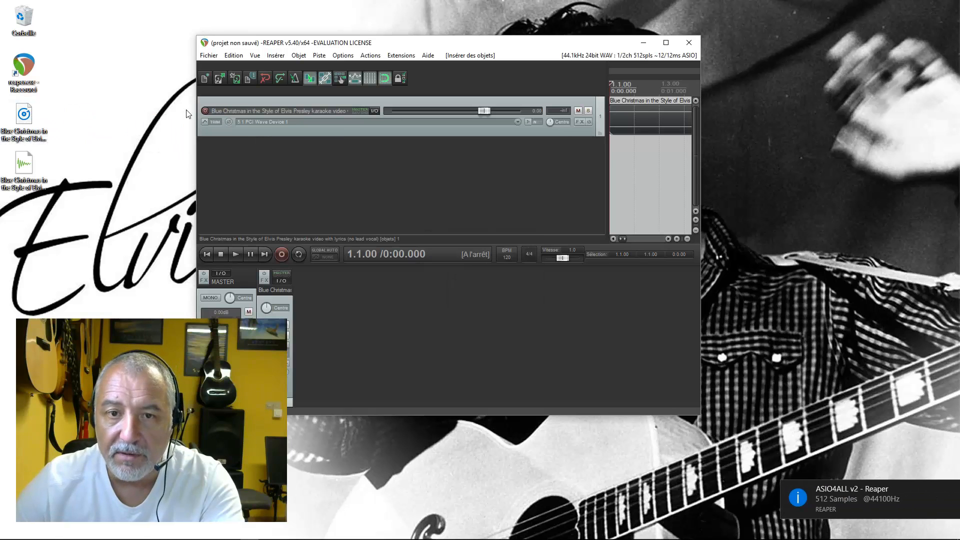
{"action": "left_click", "coordinate": [667, 42]}
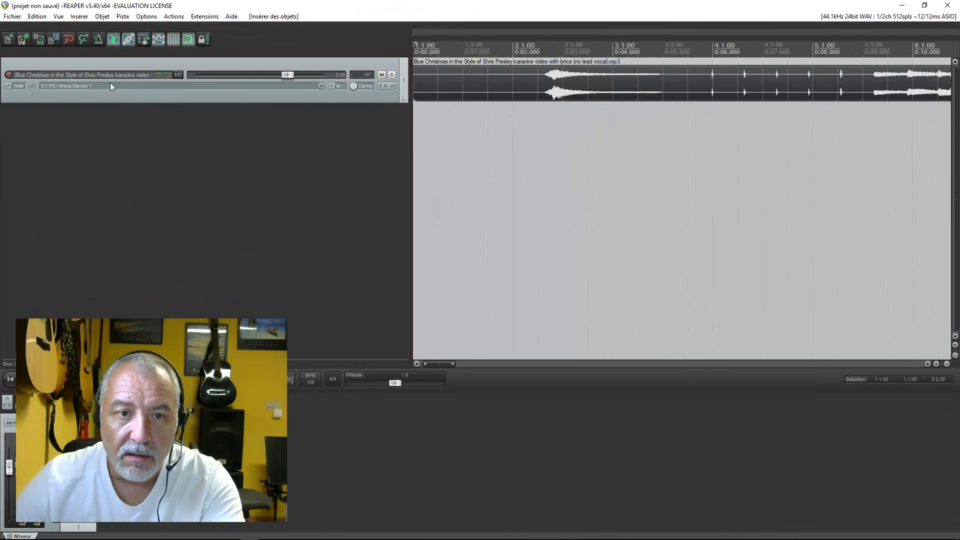
{"action": "left_click", "coordinate": [321, 85]}
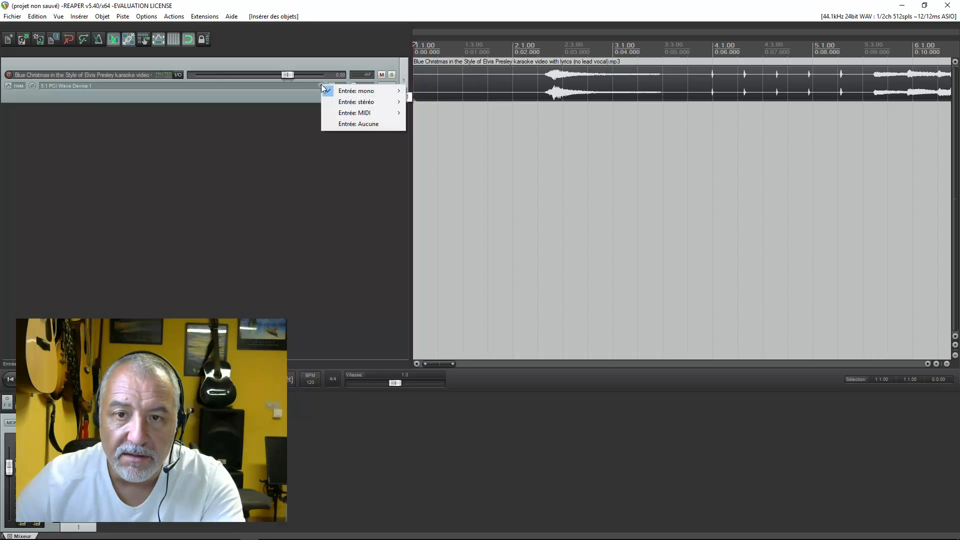
{"action": "left_click", "coordinate": [361, 124]}
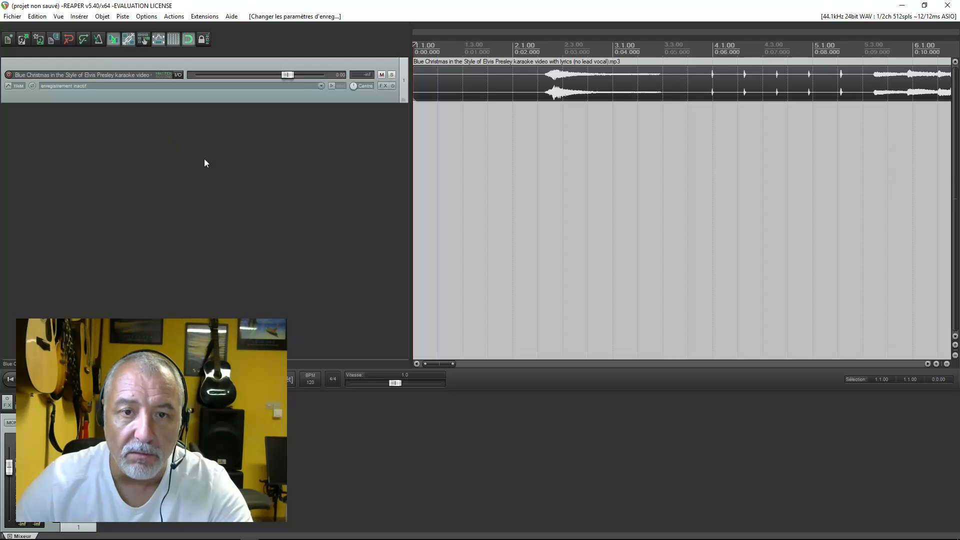
- Insert a new track below the Blue Christmas track and name it Voix
{"action": "left_click", "coordinate": [123, 17]}
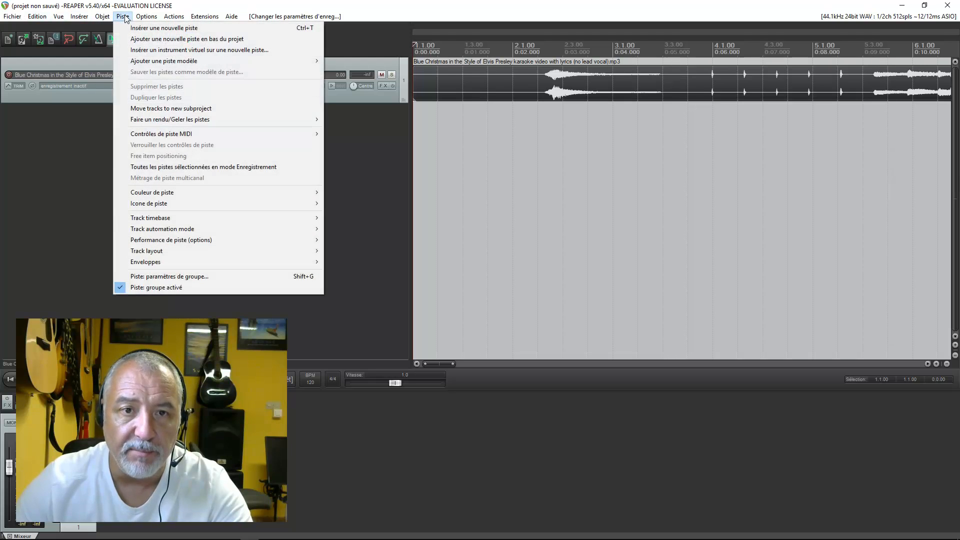
{"action": "left_click", "coordinate": [86, 163]}
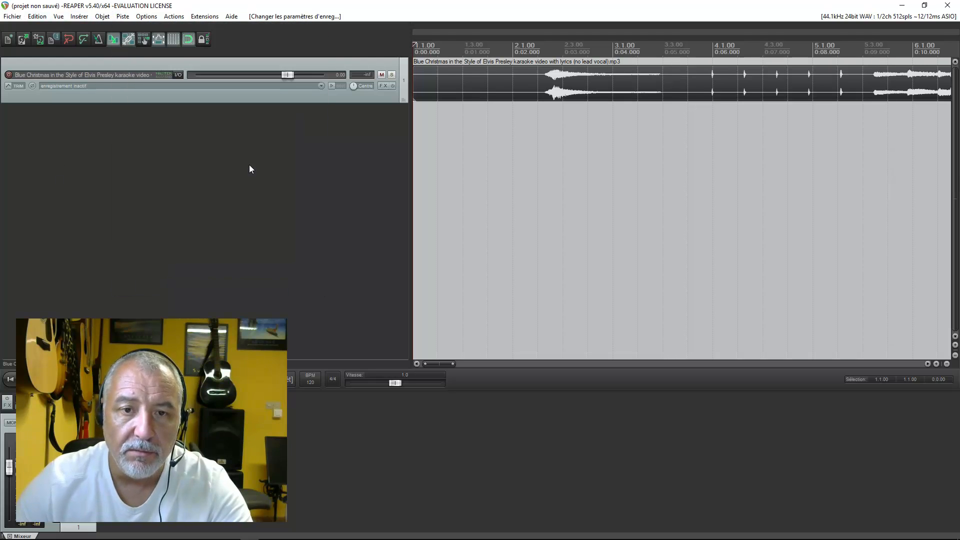
{"action": "right_click", "coordinate": [212, 176]}
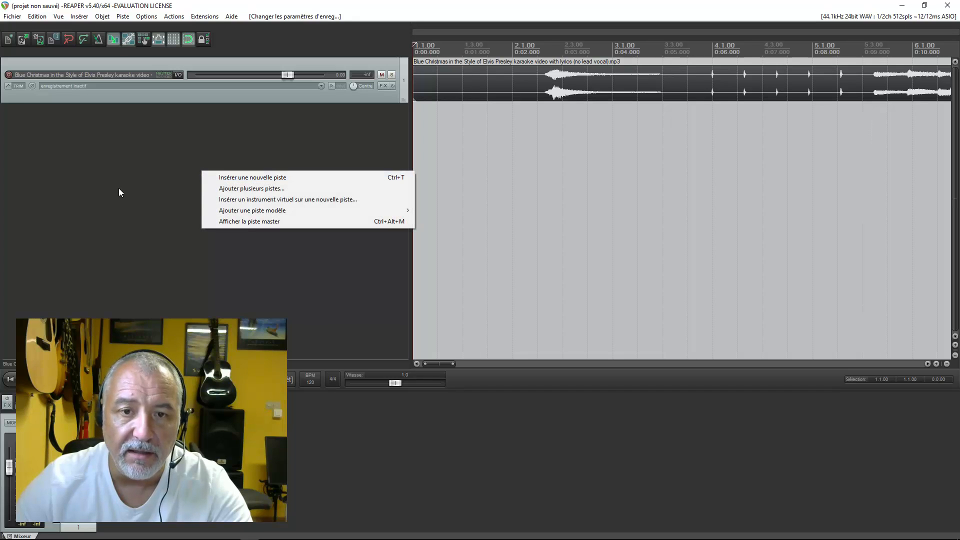
{"action": "left_click", "coordinate": [146, 187]}
{"action": "double_click", "coordinate": [235, 185]}
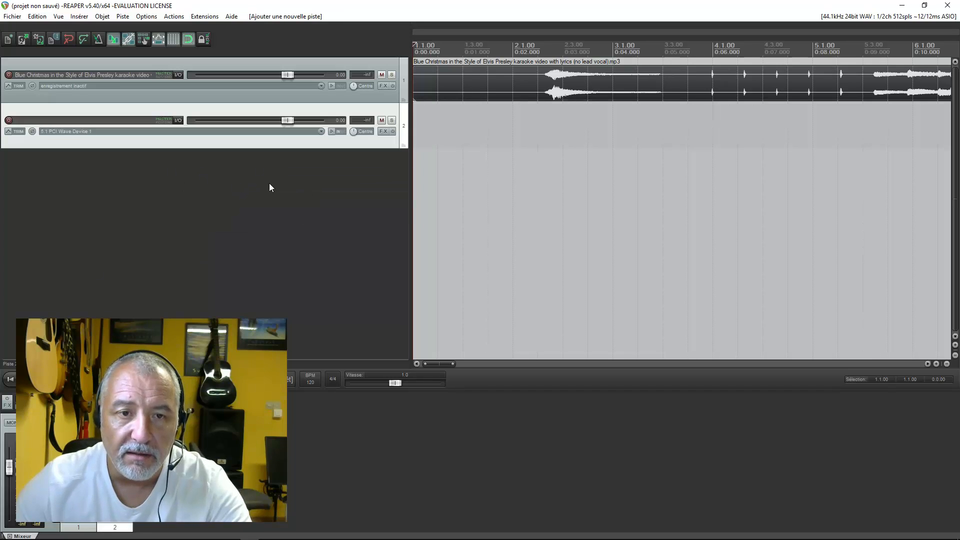
{"action": "double_click", "coordinate": [33, 119]}
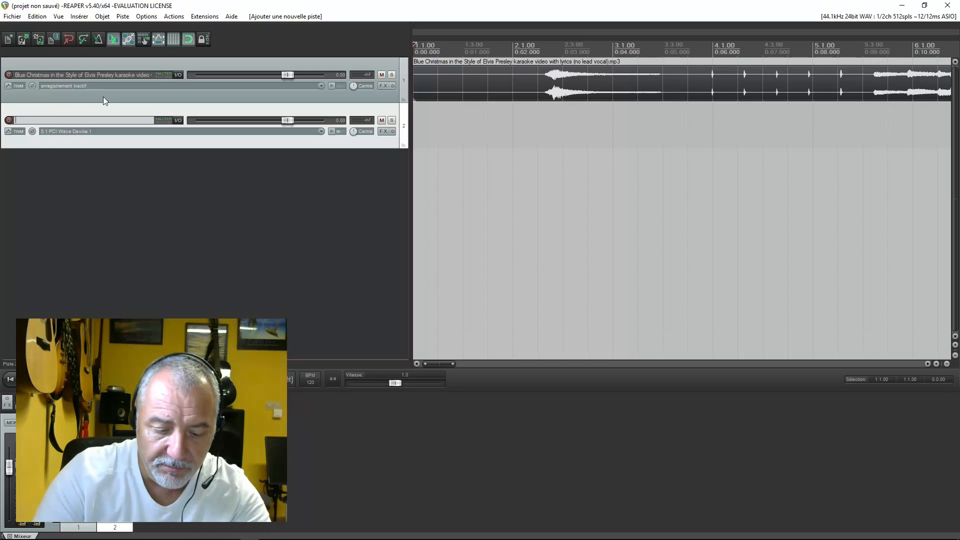
{"action": "type", "text": "Voi"}
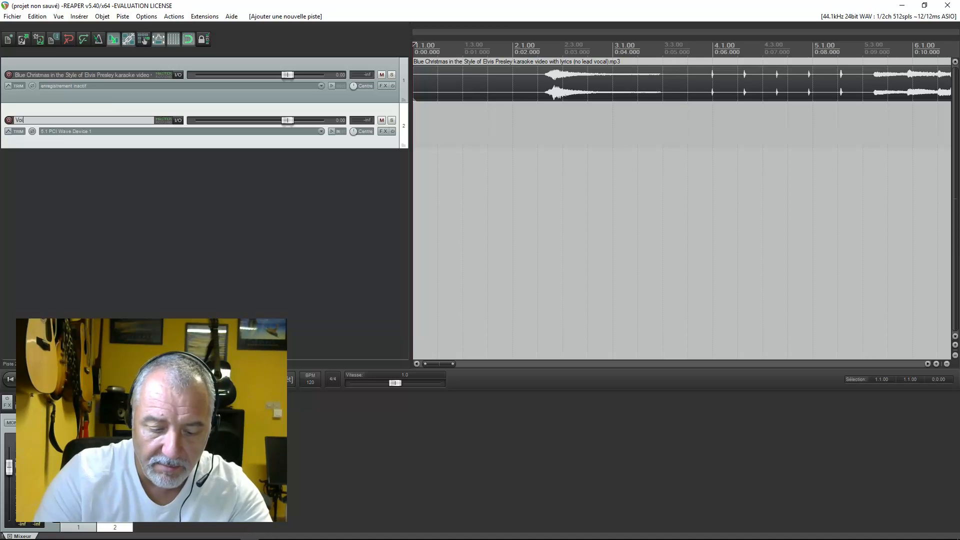
{"action": "type", "text": "x"}
{"action": "key", "text": "Return"}
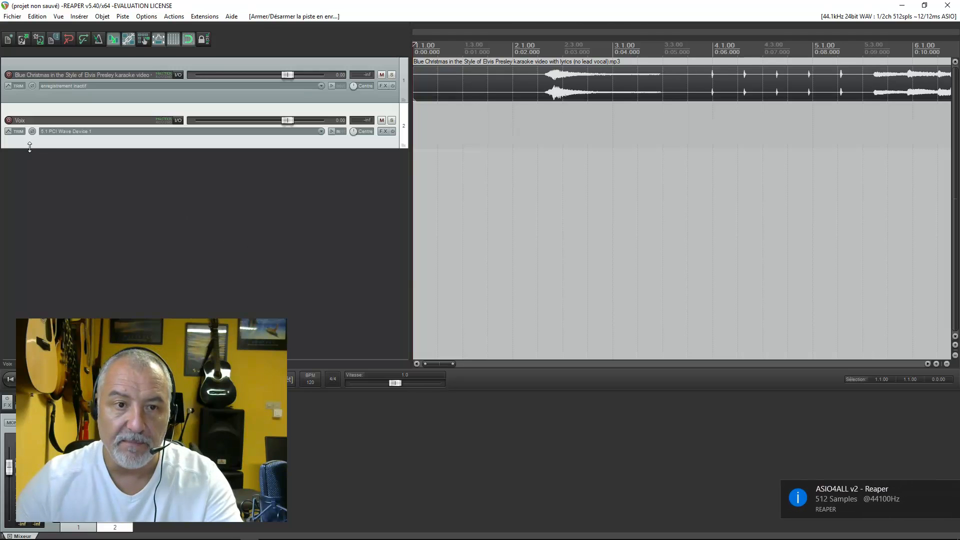
- Arm the Voix track, record a vocal take over the karaoke backing, and save the recorded file
{"action": "left_click", "coordinate": [9, 120]}
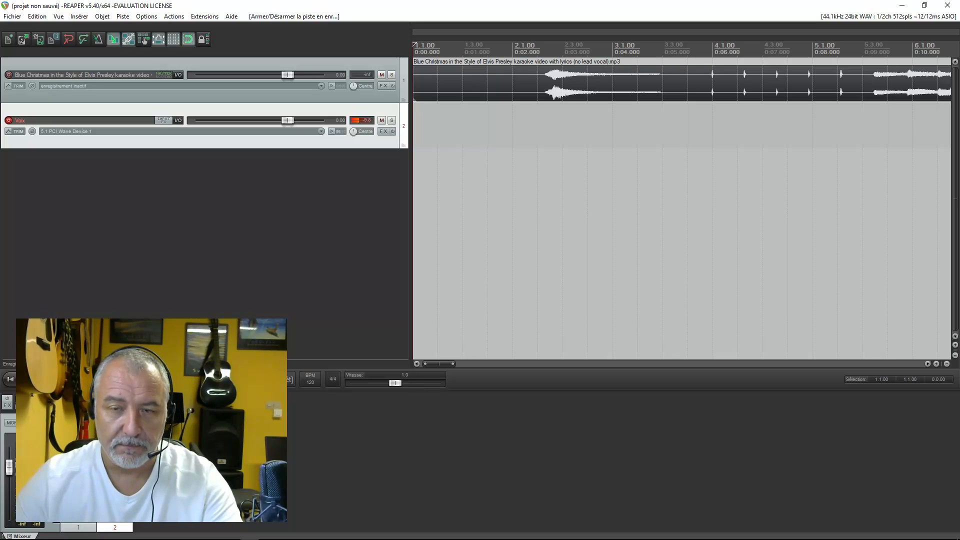
{"action": "key", "text": "ctrl+r"}
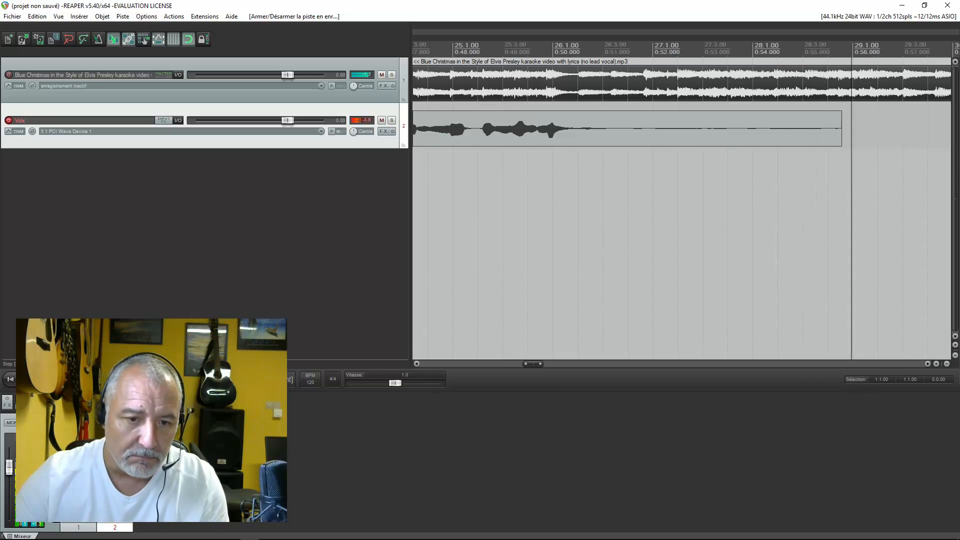
{"action": "key", "text": "space"}
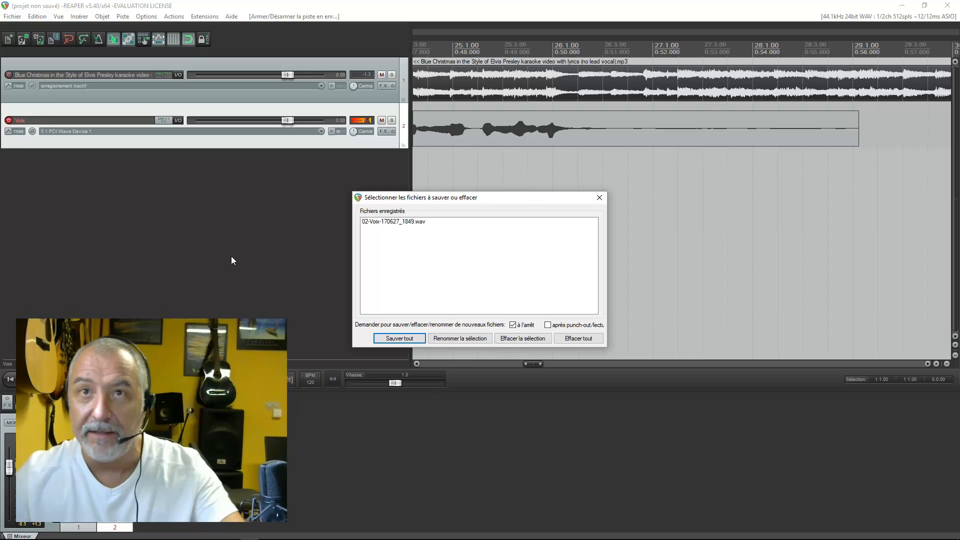
{"action": "left_click", "coordinate": [399, 339]}
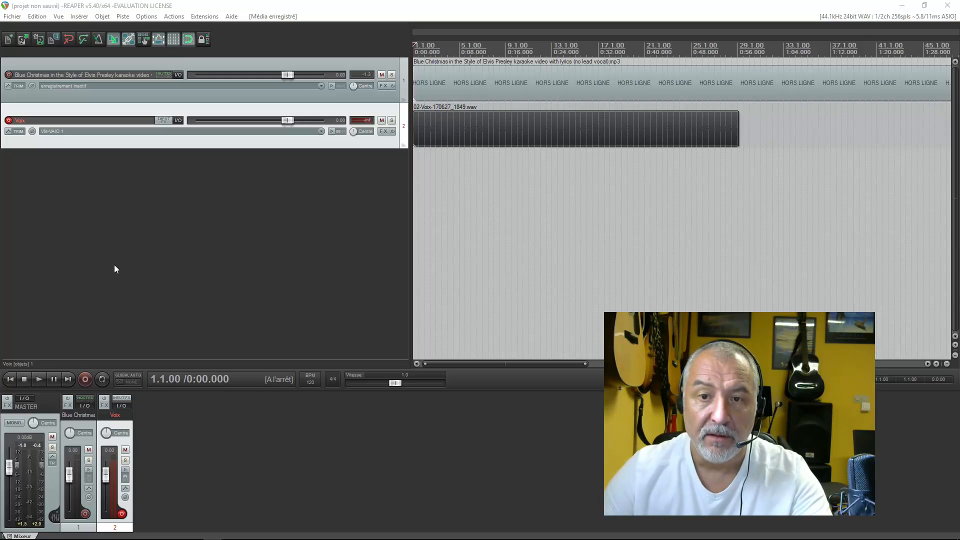
- Play the project from the start to listen to the recorded vocals with the backing track, and stop playback
{"action": "left_click", "coordinate": [349, 211]}
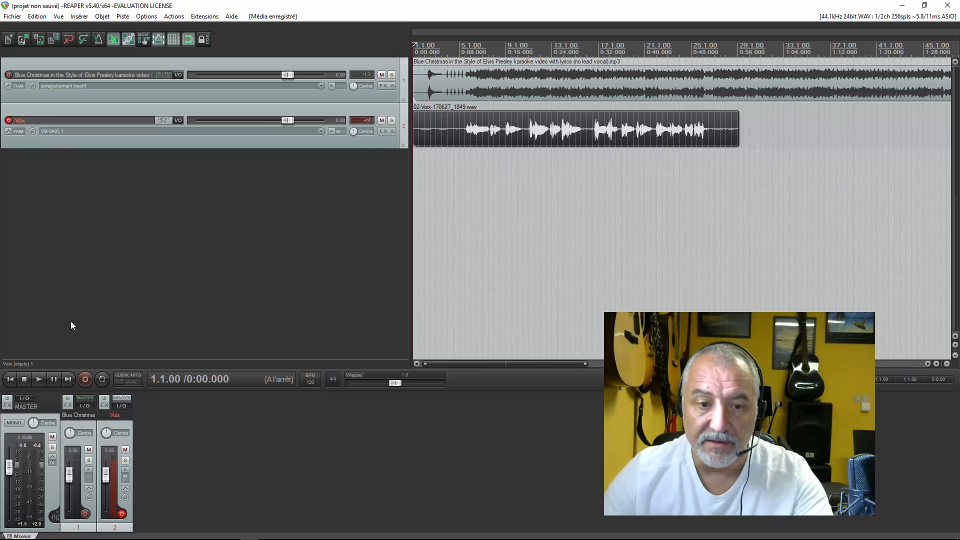
{"action": "left_click", "coordinate": [39, 379]}
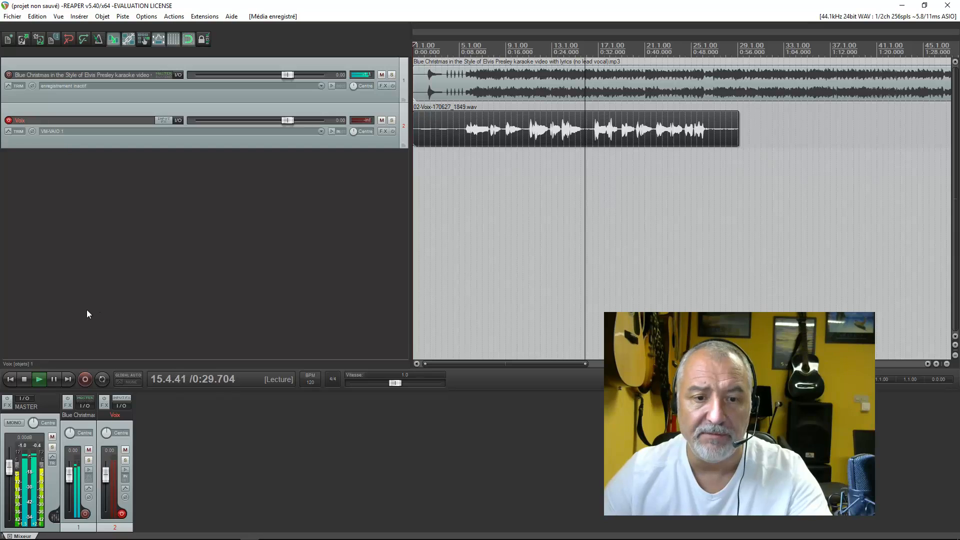
{"action": "left_click", "coordinate": [23, 379]}
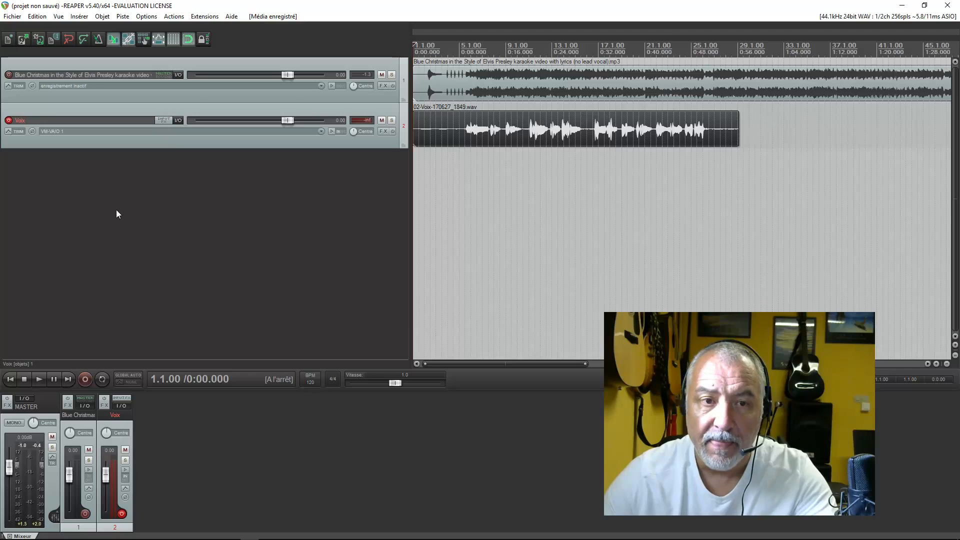
{"action": "left_click", "coordinate": [383, 131]}
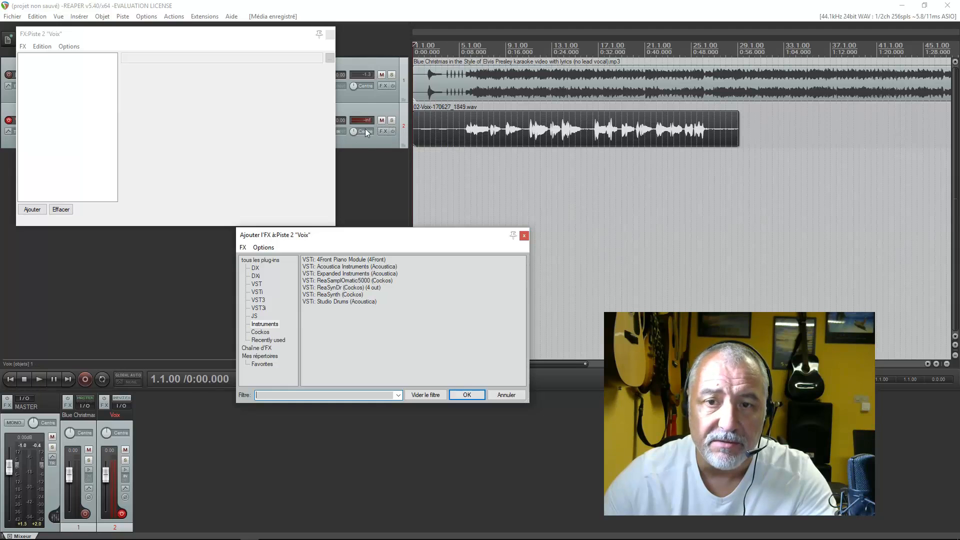
{"action": "left_click", "coordinate": [524, 235]}
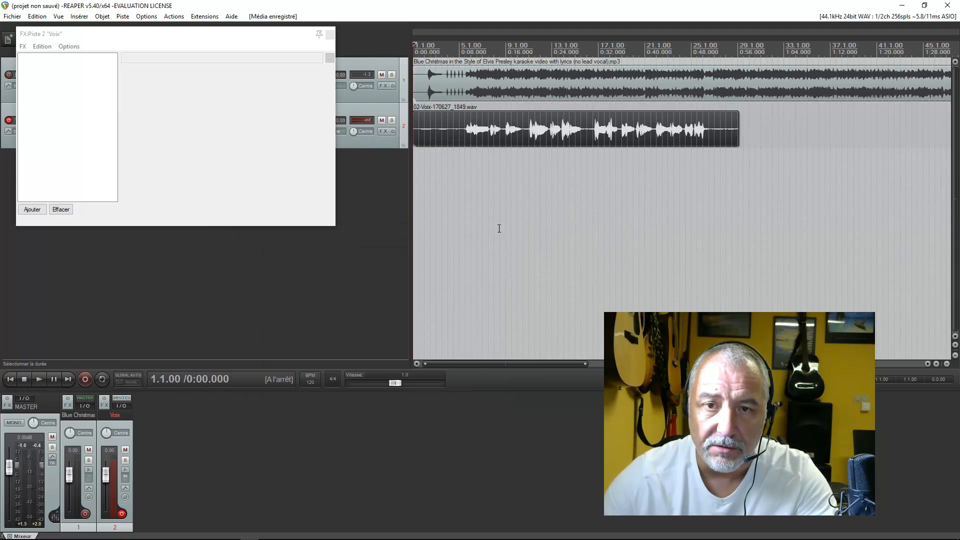
{"action": "left_click", "coordinate": [331, 34]}
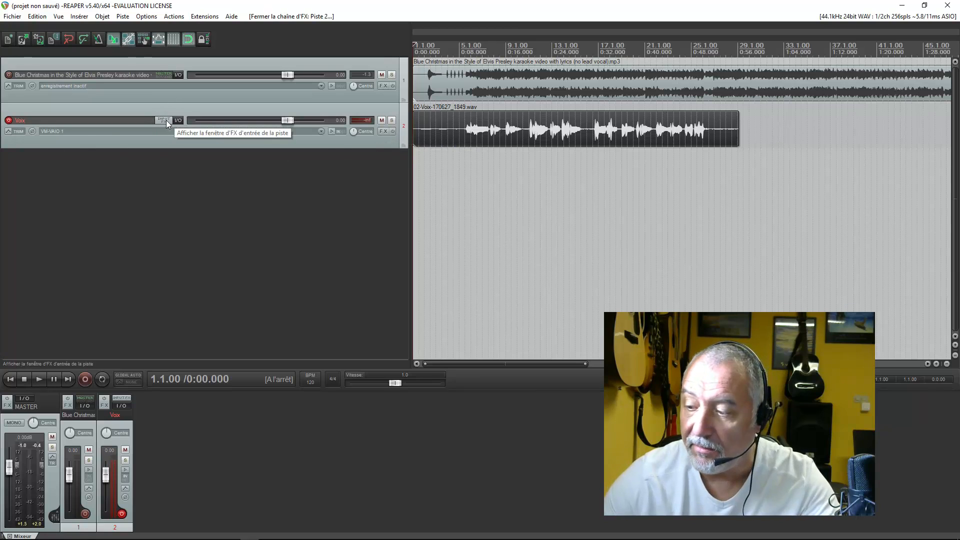
- Add the VST ReaEQ (Cockos) effect to the Voix track
{"action": "left_click", "coordinate": [384, 131]}
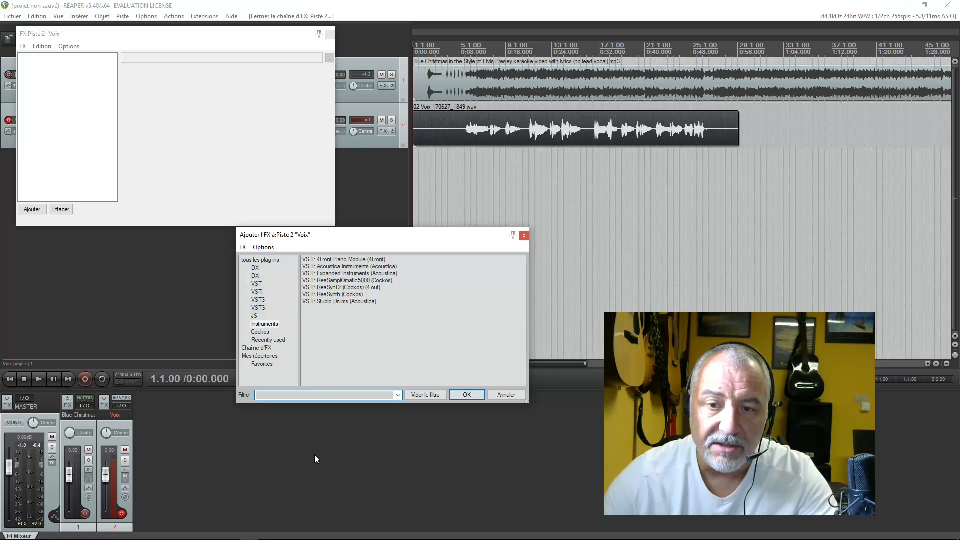
{"action": "left_click", "coordinate": [257, 284]}
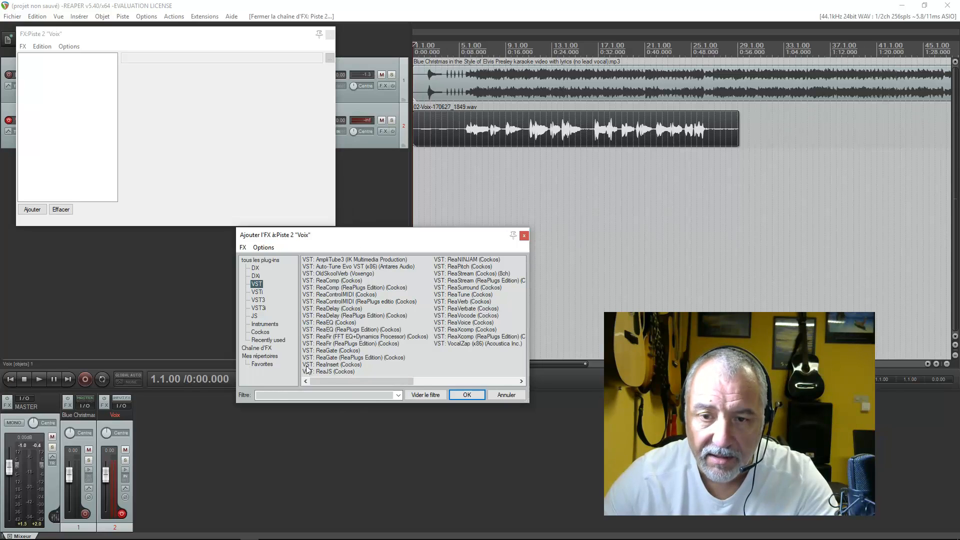
{"action": "left_click", "coordinate": [329, 323]}
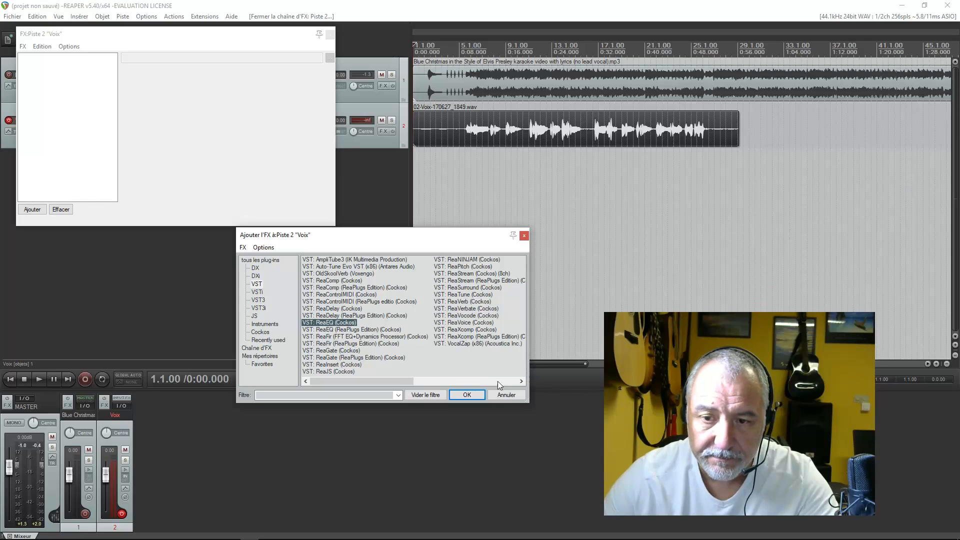
{"action": "left_click", "coordinate": [467, 391]}
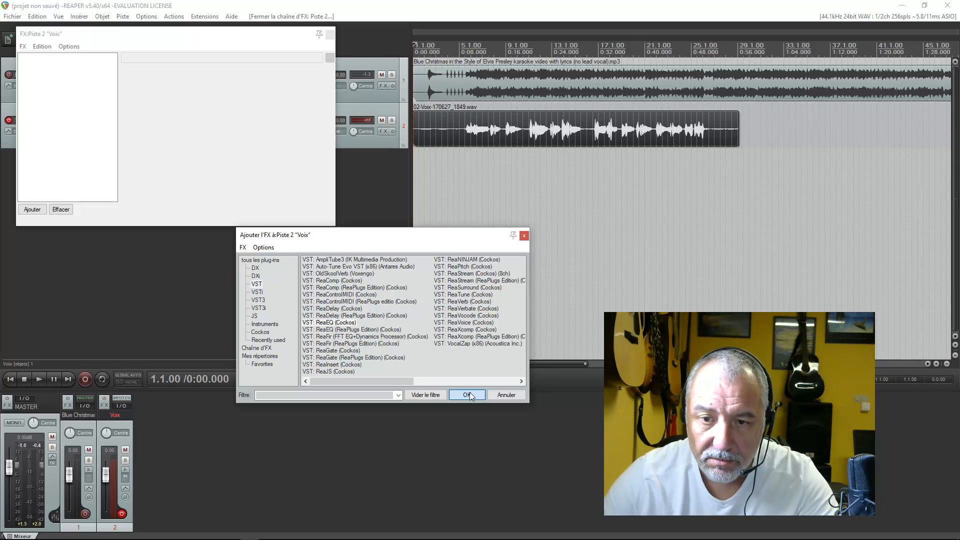
{"action": "left_click", "coordinate": [469, 393]}
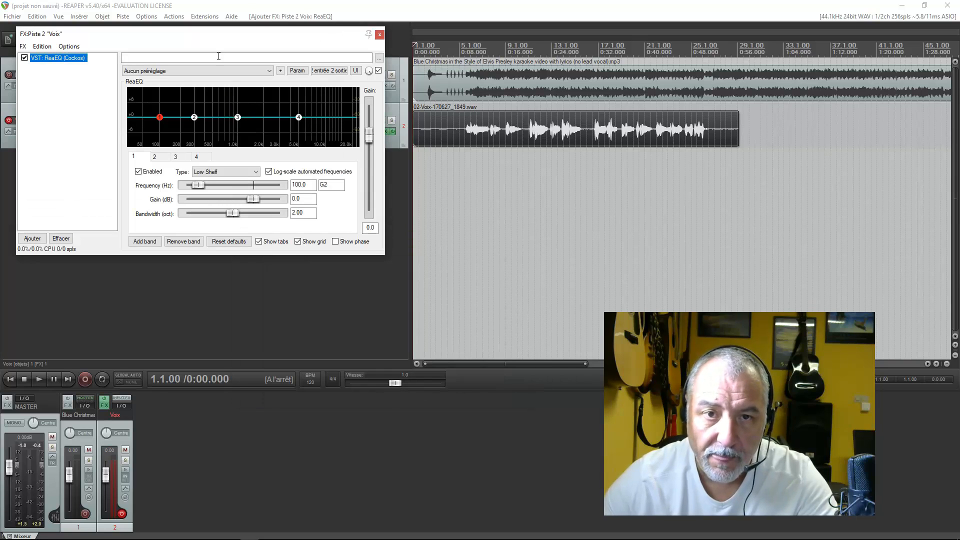
{"action": "left_click_drag", "start_coordinate": [208, 39], "coordinate": [260, 184]}
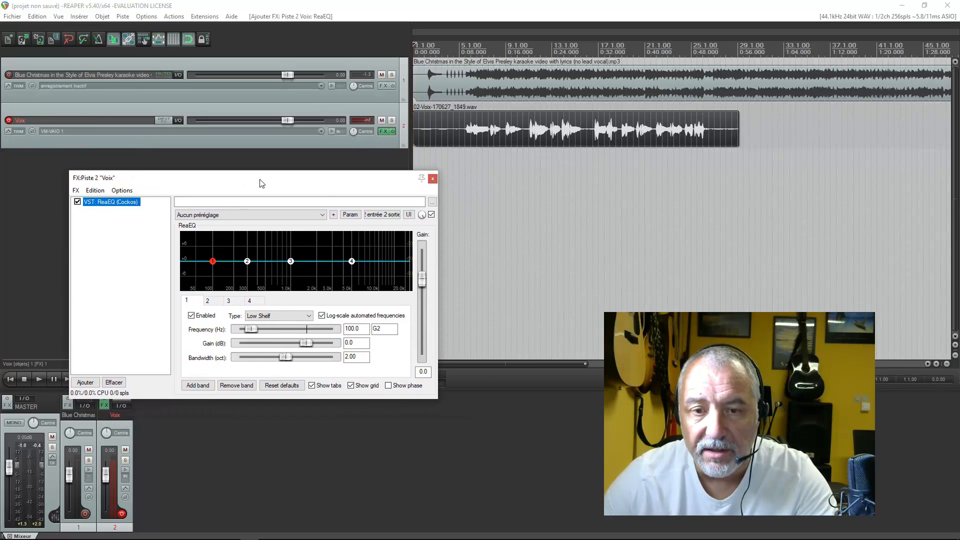
- Change ReaEQ band 1 to a high-pass filter at about 98 Hz
{"action": "right_click", "coordinate": [214, 263]}
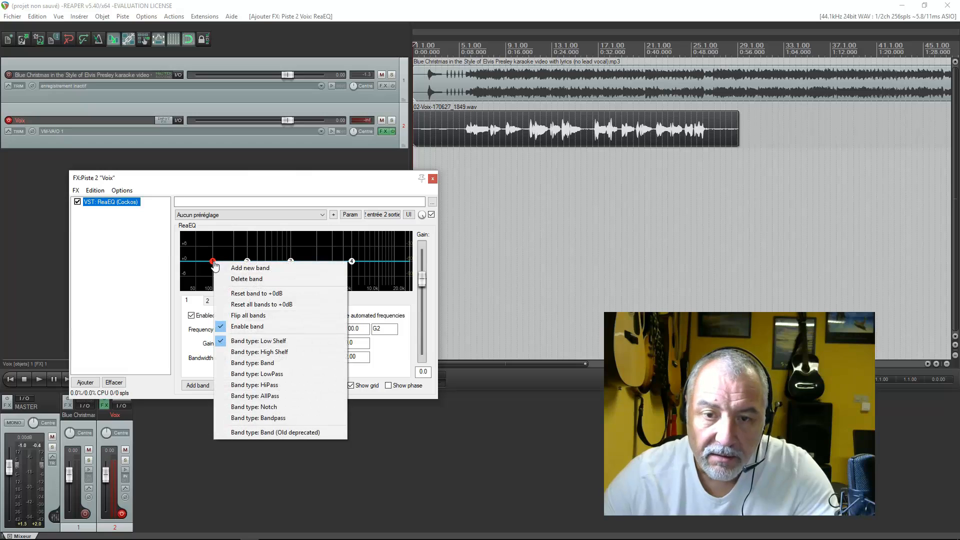
{"action": "left_click", "coordinate": [271, 386]}
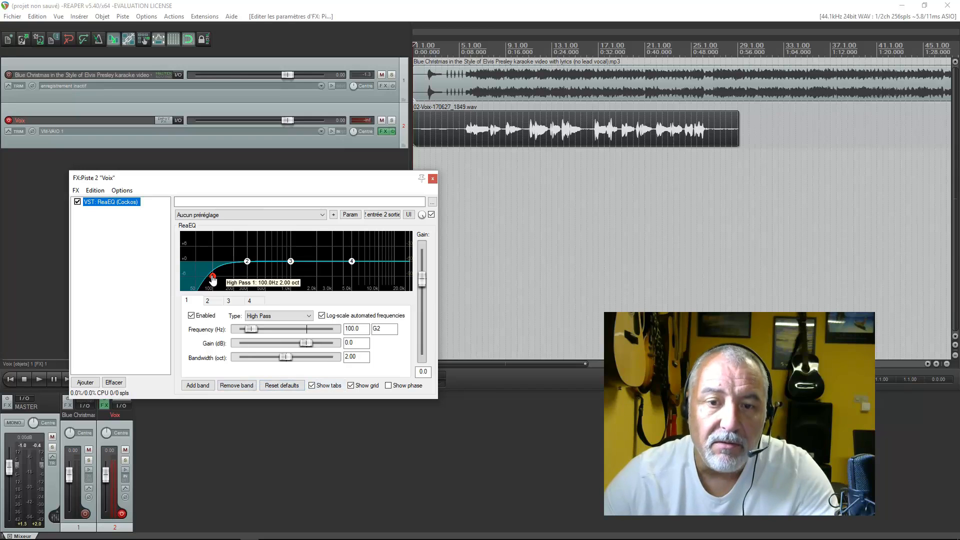
{"action": "left_click_drag", "start_coordinate": [212, 280], "coordinate": [210, 279]}
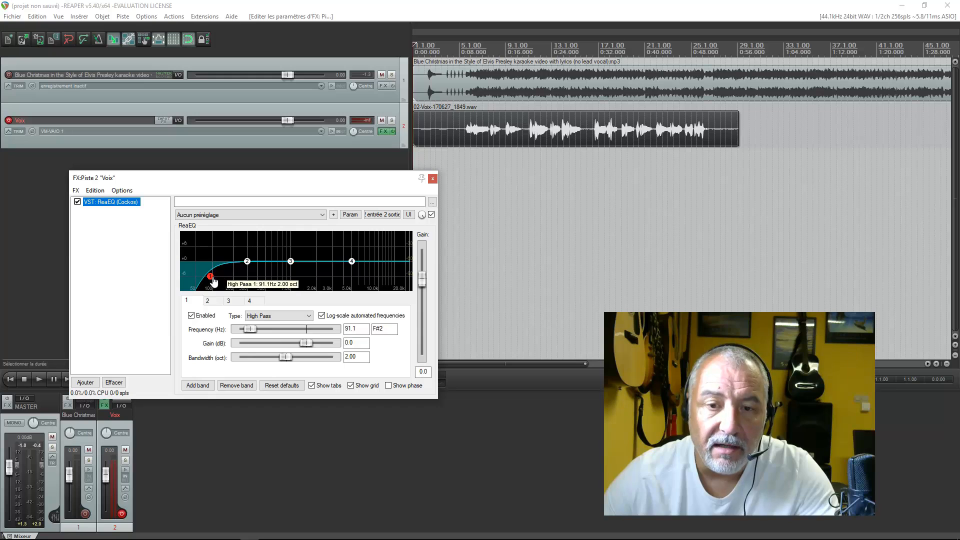
{"action": "left_click_drag", "start_coordinate": [210, 277], "coordinate": [212, 276]}
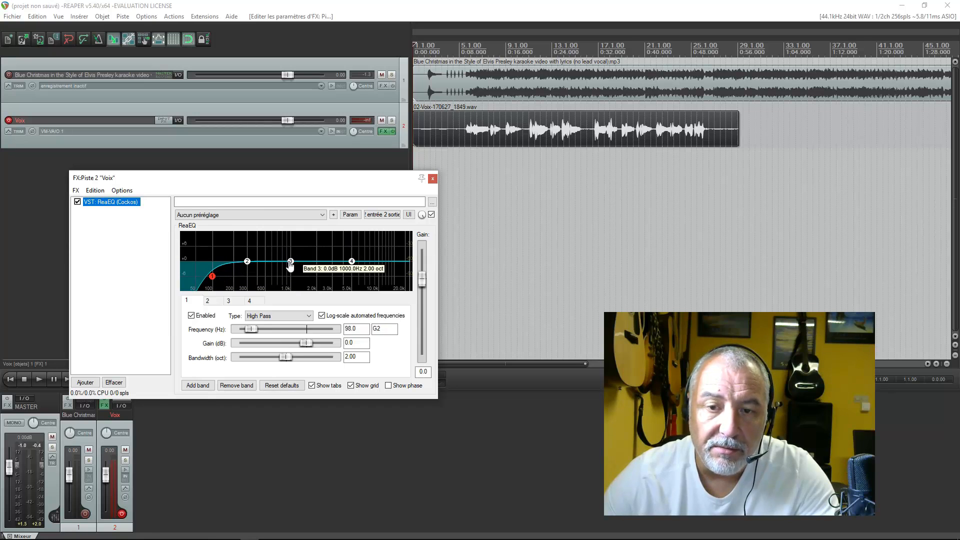
- Cut ReaEQ band 3 to about -3.2 dB near 974 Hz and boost band 2 to about 2.8 dB near 291 Hz
{"action": "left_click_drag", "start_coordinate": [292, 267], "coordinate": [290, 274]}
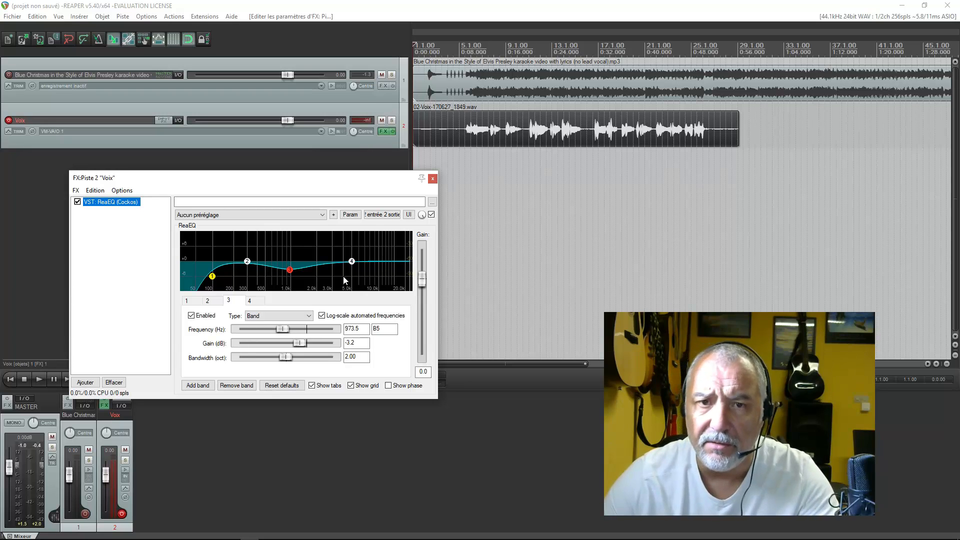
{"action": "left_click_drag", "start_coordinate": [247, 261], "coordinate": [246, 255]}
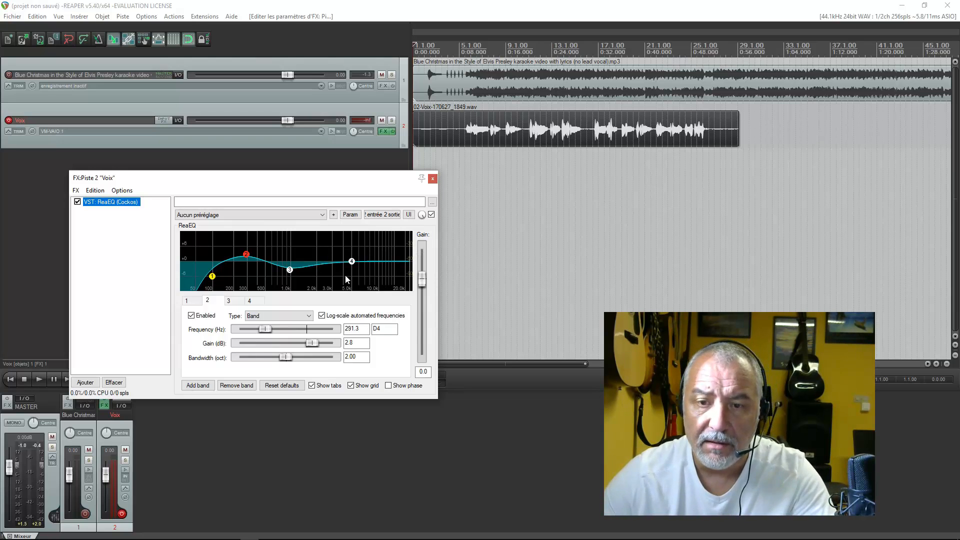
- Keep ReaEQ band 4 as a High Shelf and boost it to about 3.6 dB near 3905 Hz
{"action": "left_click", "coordinate": [352, 261]}
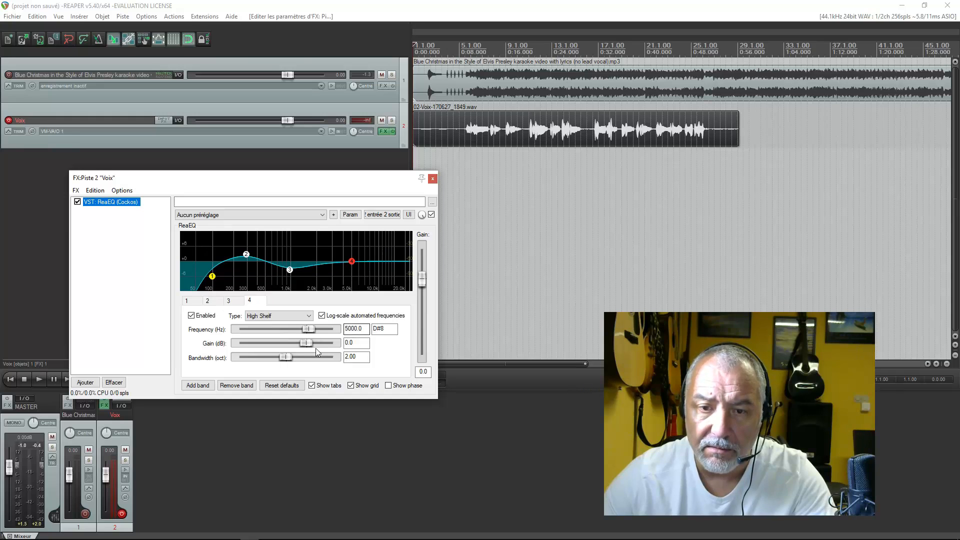
{"action": "left_click", "coordinate": [308, 317]}
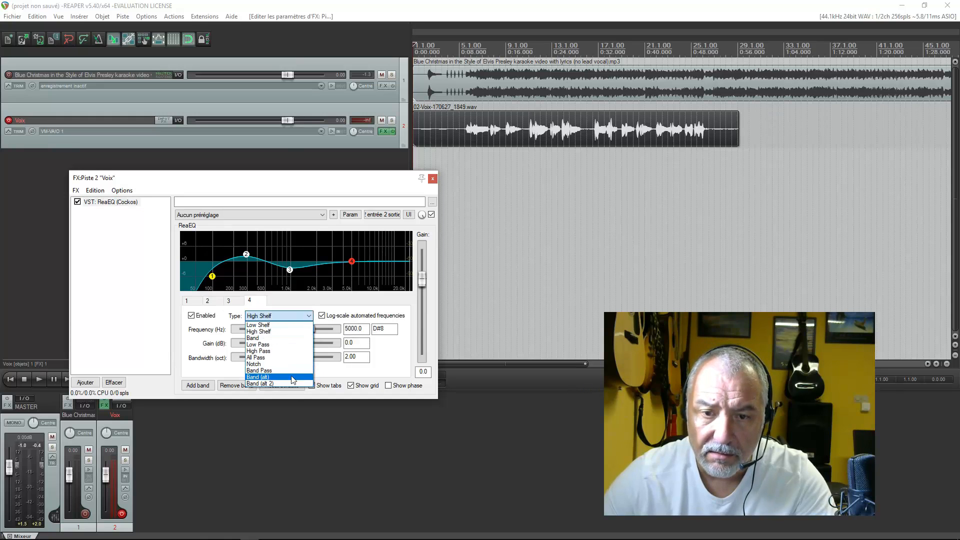
{"action": "left_click", "coordinate": [288, 333]}
{"action": "left_click_drag", "start_coordinate": [350, 263], "coordinate": [342, 252]}
- Add a fifth ReaEQ band as a low-pass filter at about 15.7 kHz and adjust band 2 to about 2.4 dB near 283 Hz
{"action": "right_click", "coordinate": [384, 257]}
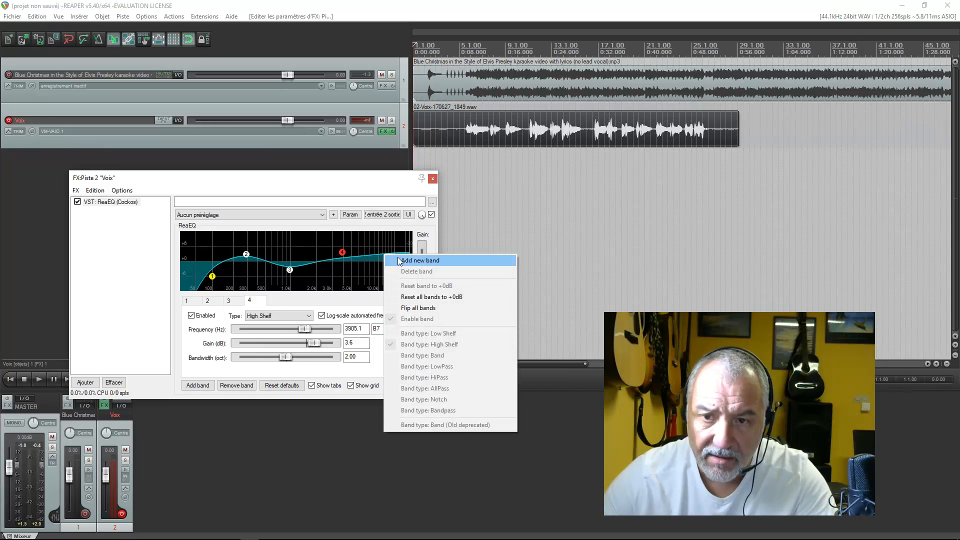
{"action": "left_click", "coordinate": [418, 261]}
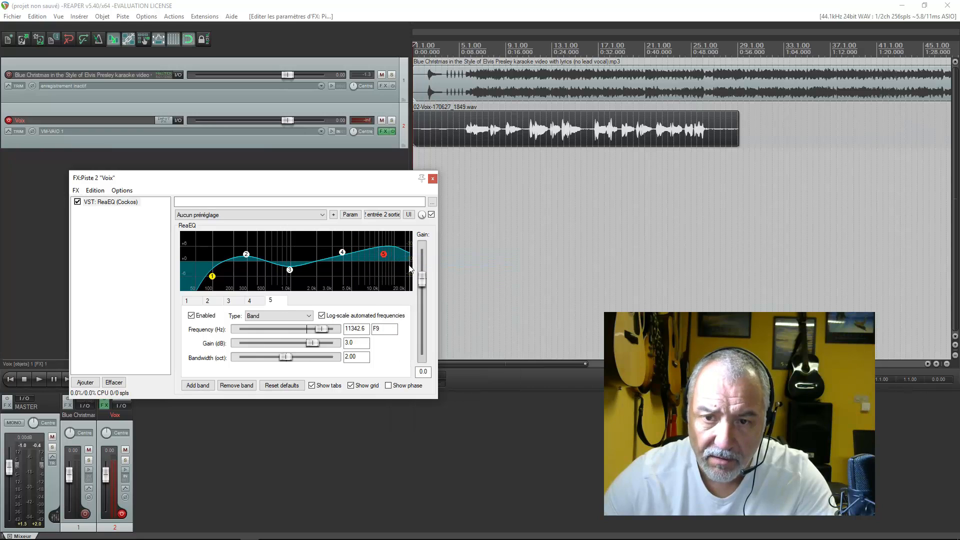
{"action": "right_click", "coordinate": [384, 258]}
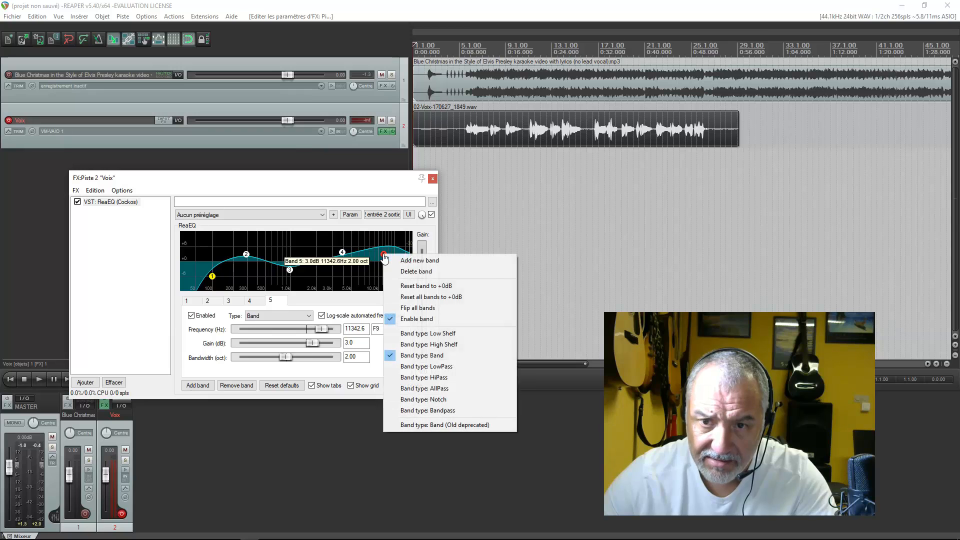
{"action": "left_click", "coordinate": [439, 378]}
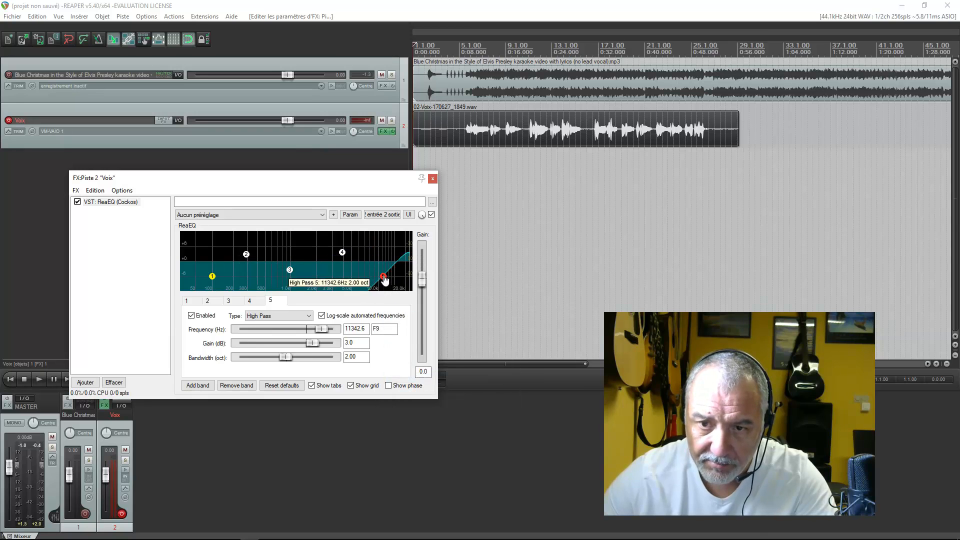
{"action": "right_click", "coordinate": [383, 276]}
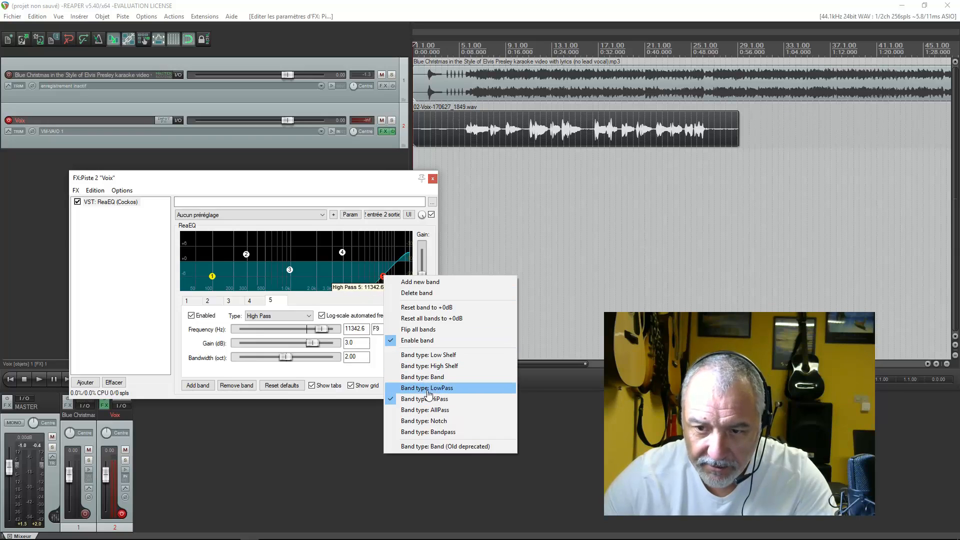
{"action": "left_click", "coordinate": [428, 389]}
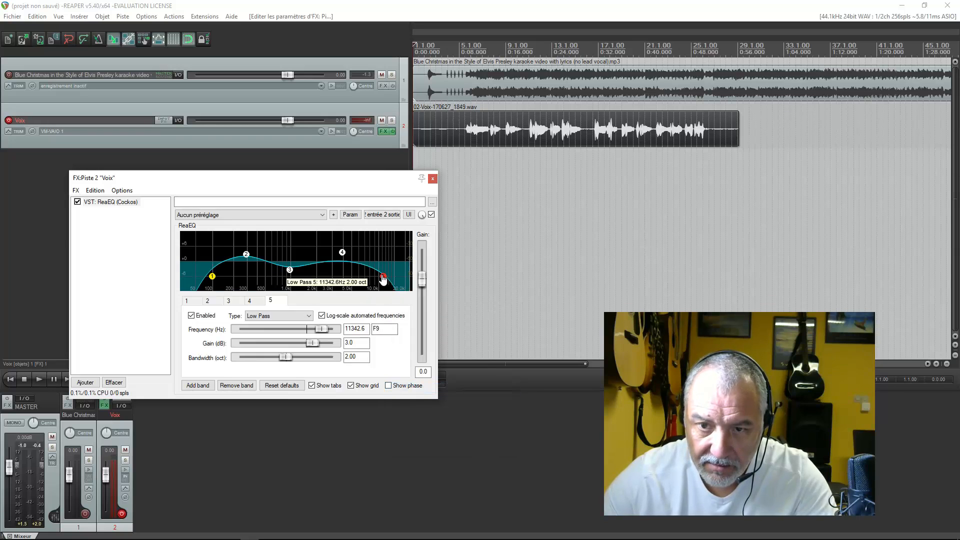
{"action": "left_click_drag", "start_coordinate": [384, 277], "coordinate": [398, 273]}
{"action": "left_click_drag", "start_coordinate": [399, 274], "coordinate": [396, 261]}
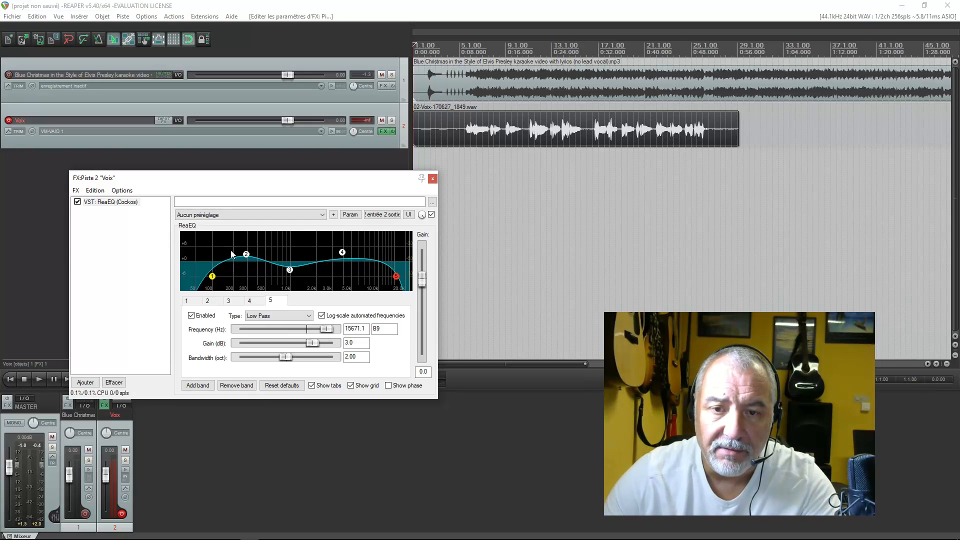
{"action": "left_click", "coordinate": [246, 255]}
{"action": "left_click_drag", "start_coordinate": [247, 256], "coordinate": [245, 257]}
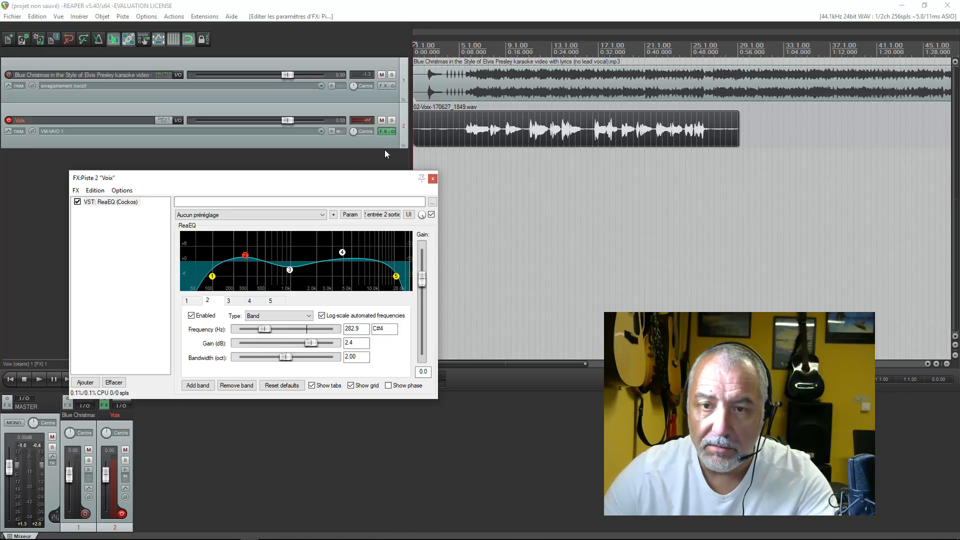
- Play the project with the Voix track soloed, raise ReaEQ band 4 to about 5.8 dB near 4334 Hz, and close the effect window after stopping playback
{"action": "left_click_drag", "start_coordinate": [334, 182], "coordinate": [611, 251]}
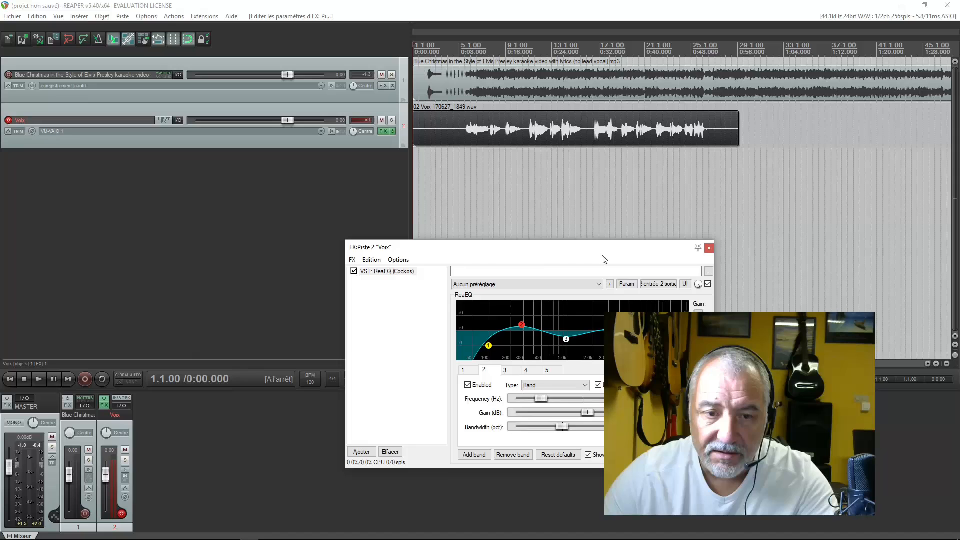
{"action": "left_click", "coordinate": [39, 382]}
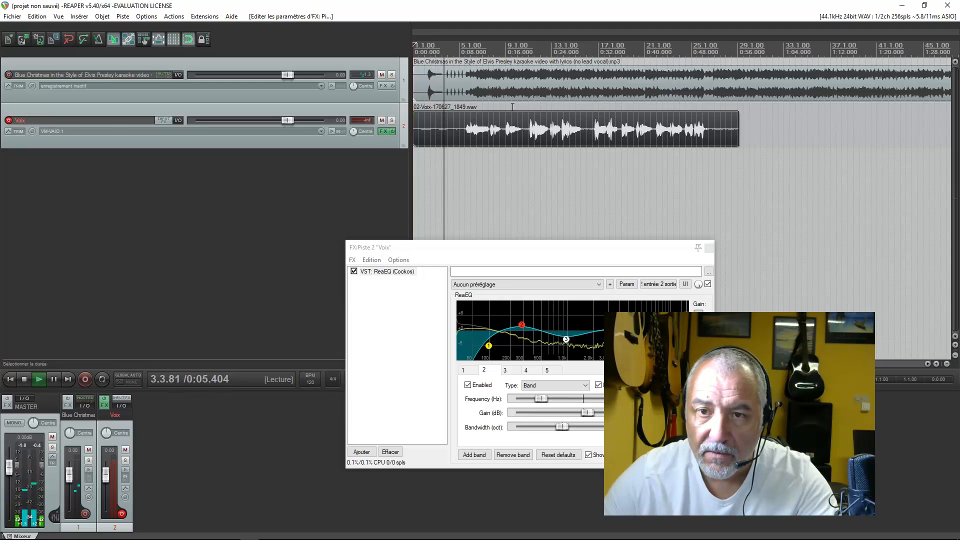
{"action": "left_click", "coordinate": [392, 121]}
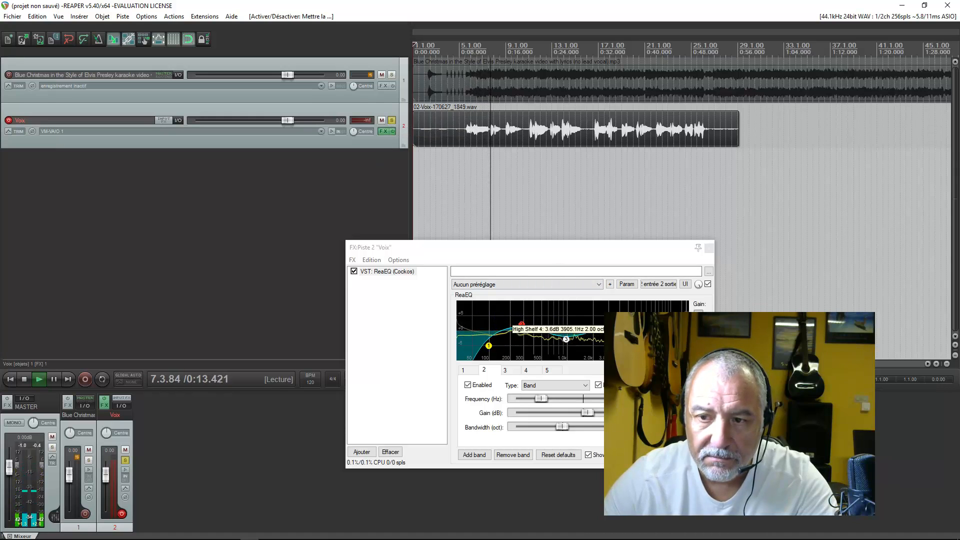
{"action": "left_click", "coordinate": [624, 318]}
{"action": "mouse_move", "coordinate": [624, 318]}
{"action": "left_mouse_down"}
{"action": "mouse_move", "coordinate": [628, 308]}
{"action": "mouse_move", "coordinate": [626, 318]}
{"action": "left_mouse_up"}
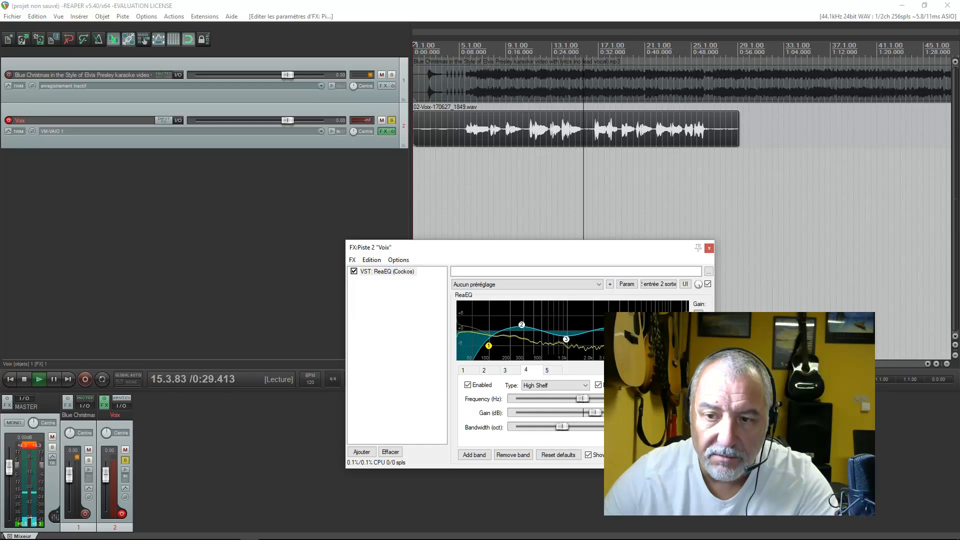
{"action": "left_click", "coordinate": [24, 381]}
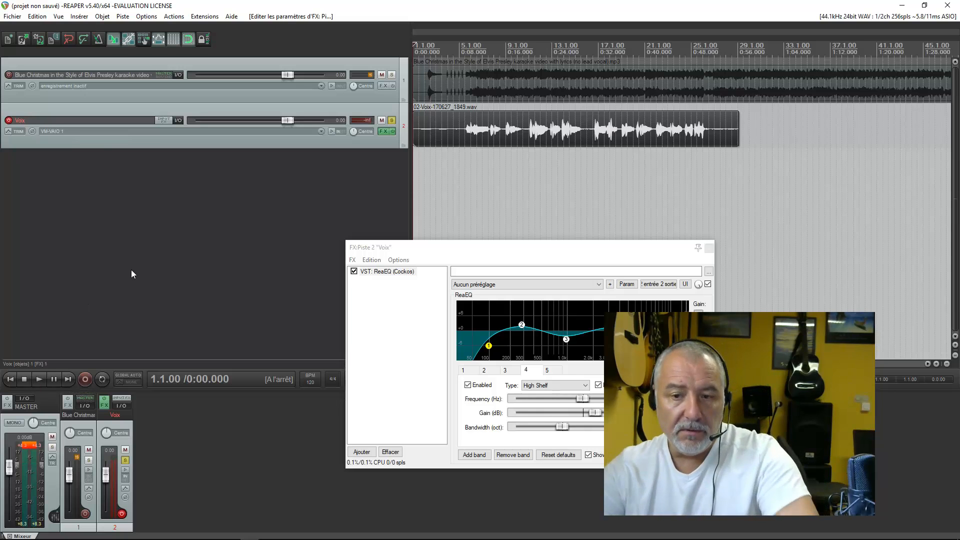
{"action": "left_click_drag", "start_coordinate": [526, 250], "coordinate": [367, 211]}
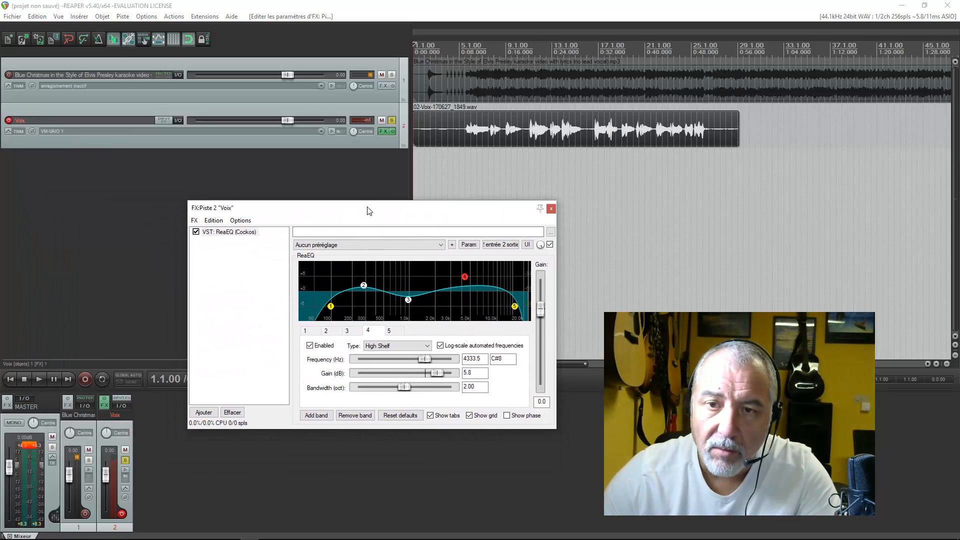
{"action": "left_click", "coordinate": [551, 208]}
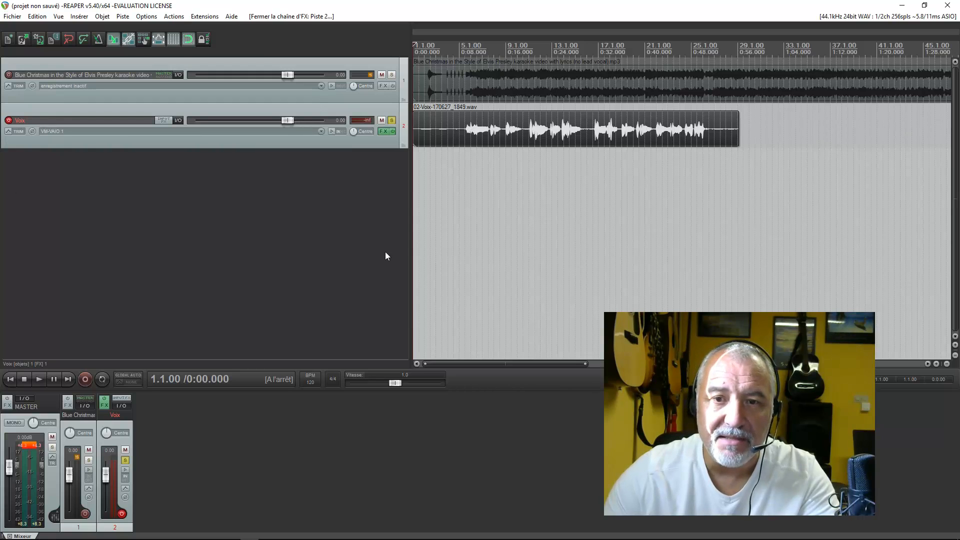
- Insert a third track below Voix and add the VST OldSkoolVerb (Voxengo) reverb to it
{"action": "double_click", "coordinate": [206, 190]}
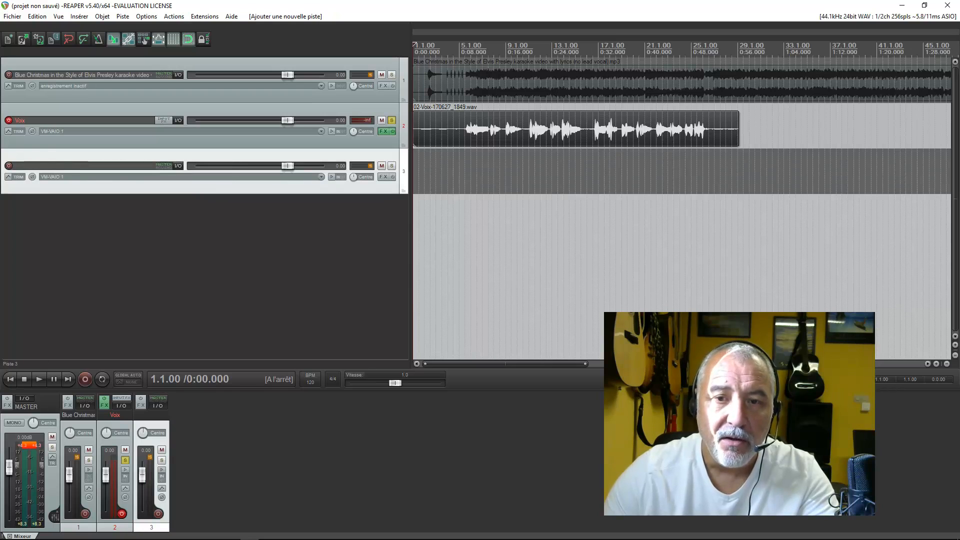
{"action": "left_click", "coordinate": [383, 177]}
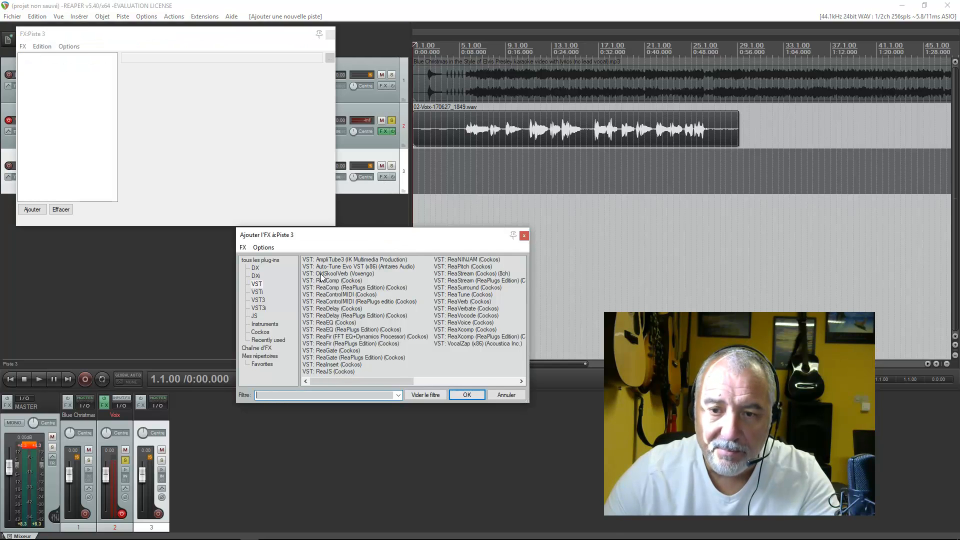
{"action": "left_click", "coordinate": [344, 275]}
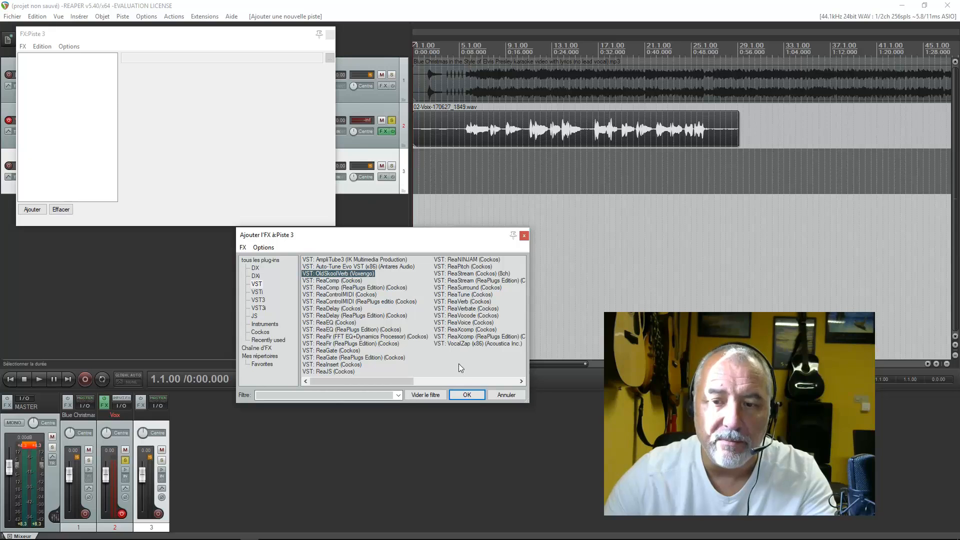
{"action": "left_click", "coordinate": [466, 395]}
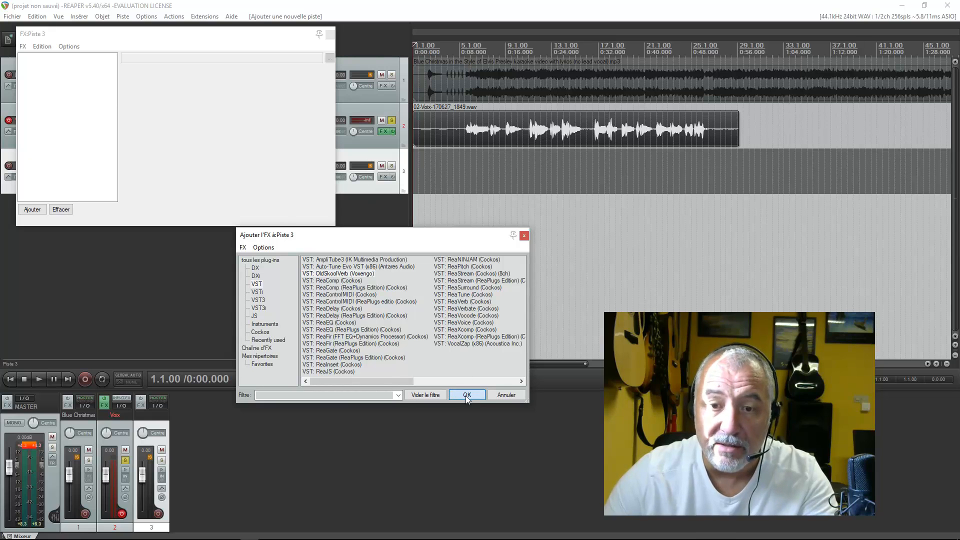
{"action": "left_click", "coordinate": [467, 395]}
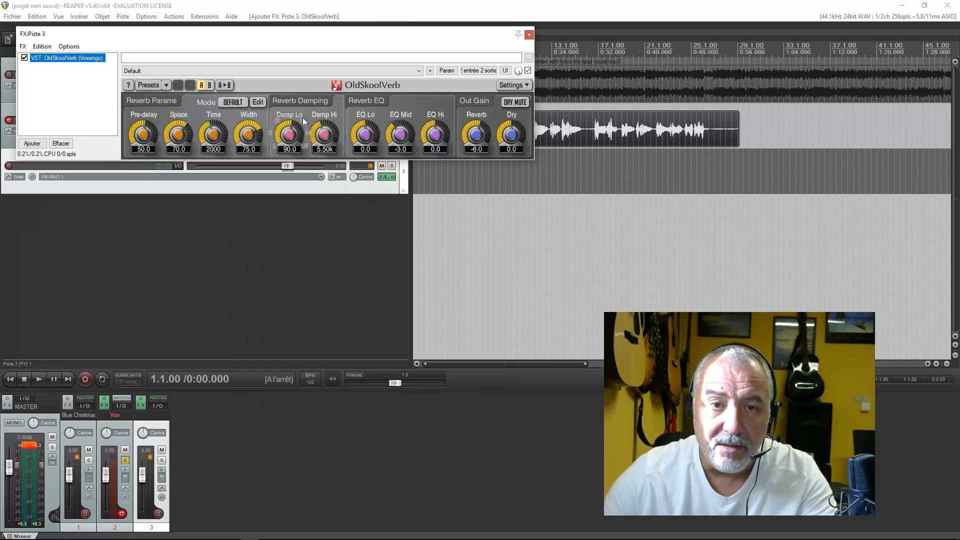
{"action": "left_click_drag", "start_coordinate": [311, 36], "coordinate": [350, 237]}
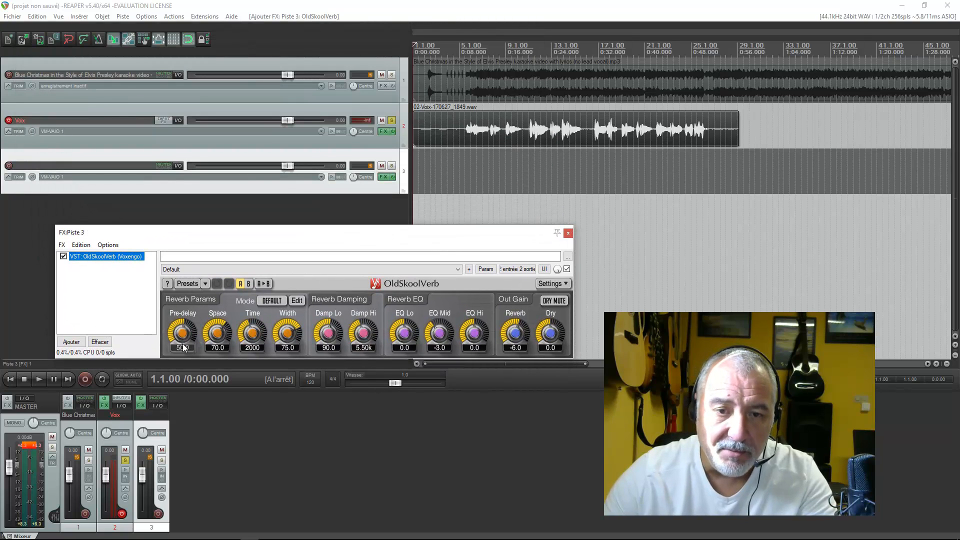
- Close the reverb effect window, unsolo the Voix track and name the third track Reverb
{"action": "left_click", "coordinate": [568, 233]}
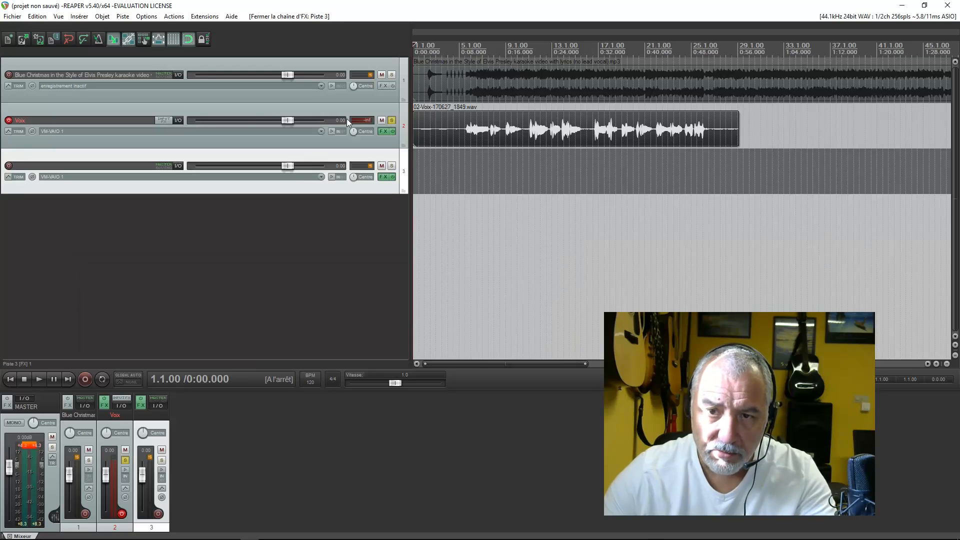
{"action": "left_click", "coordinate": [391, 121]}
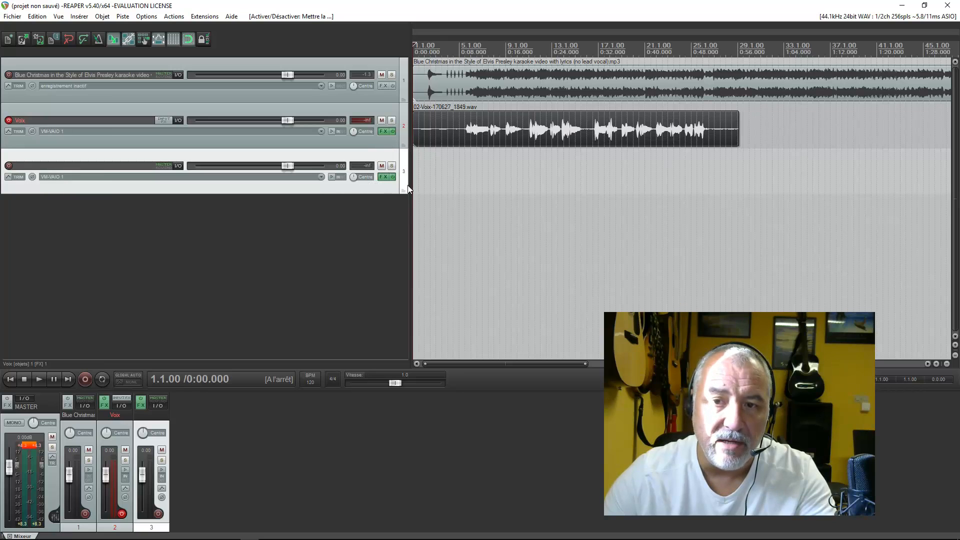
{"action": "double_click", "coordinate": [43, 166]}
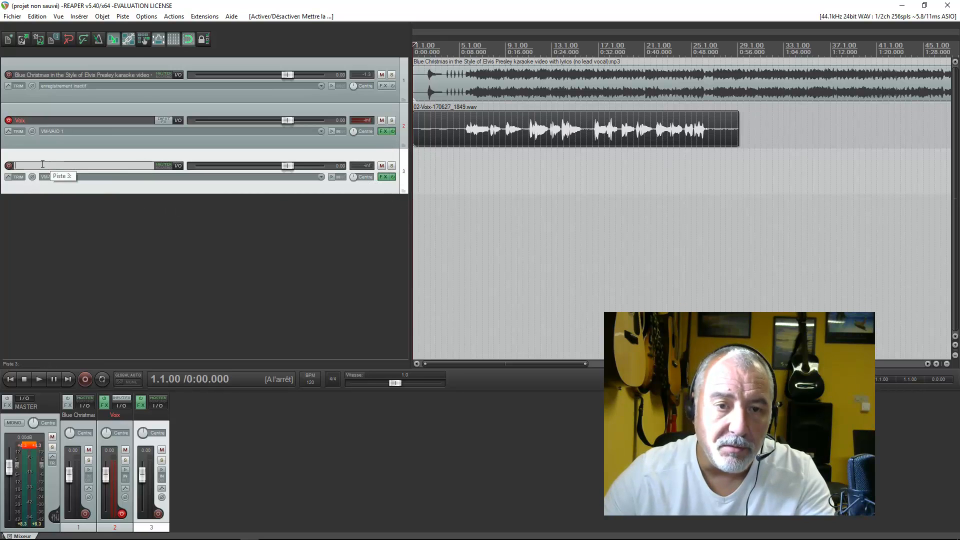
{"action": "type", "text": "Re"}
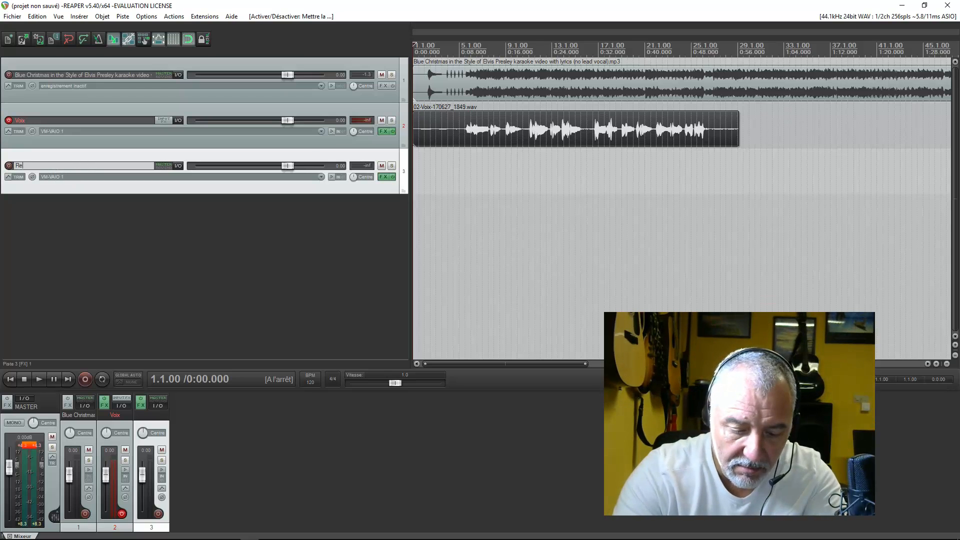
{"action": "type", "text": "verb"}
{"action": "key", "text": "Return"}
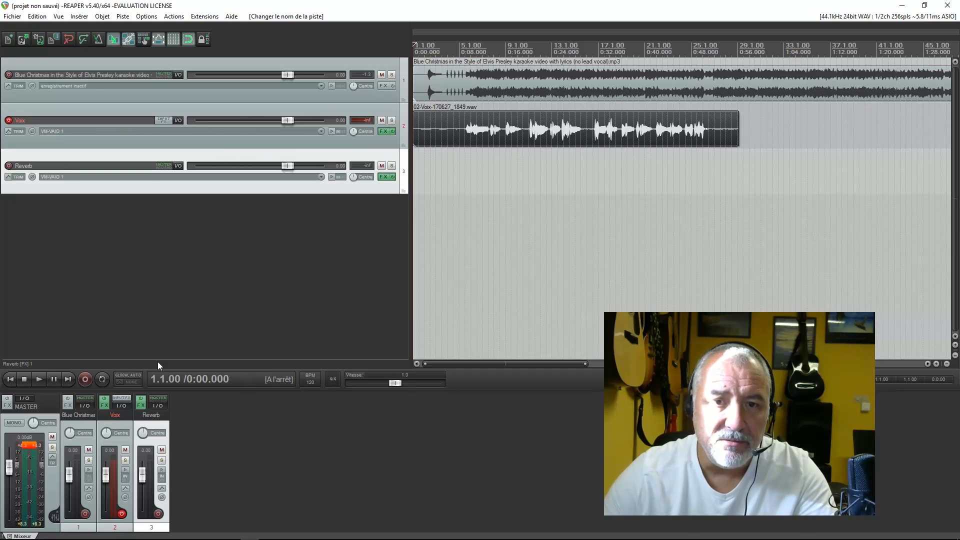
- Add a send from the Voix track to the Reverb track in its routing settings and close them
{"action": "left_click", "coordinate": [179, 121]}
{"action": "left_click_drag", "start_coordinate": [533, 108], "coordinate": [228, 232]}
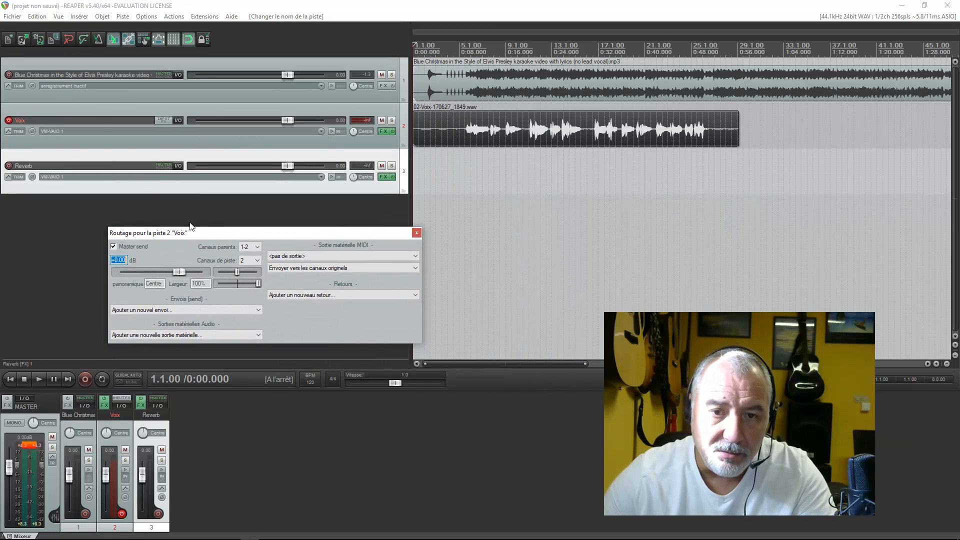
{"action": "left_click", "coordinate": [161, 310]}
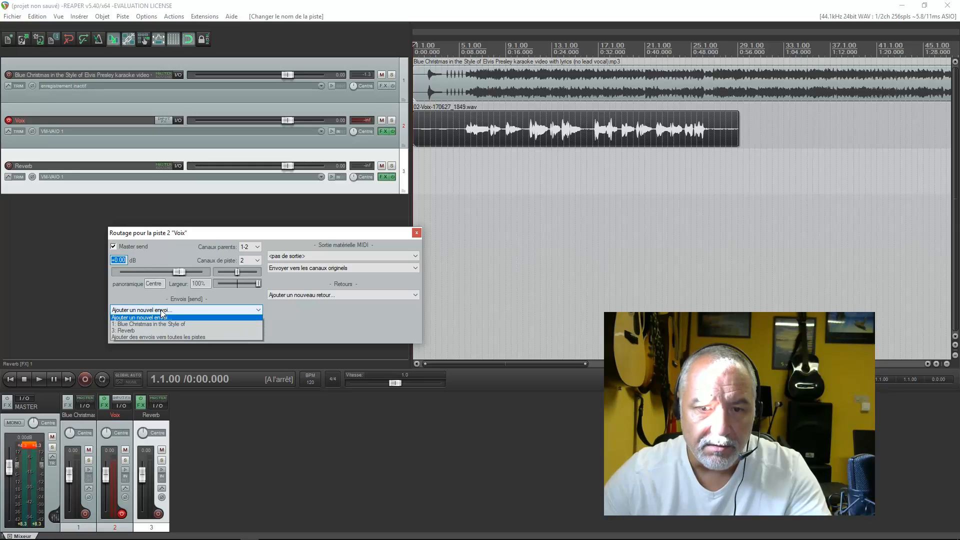
{"action": "left_click", "coordinate": [133, 333]}
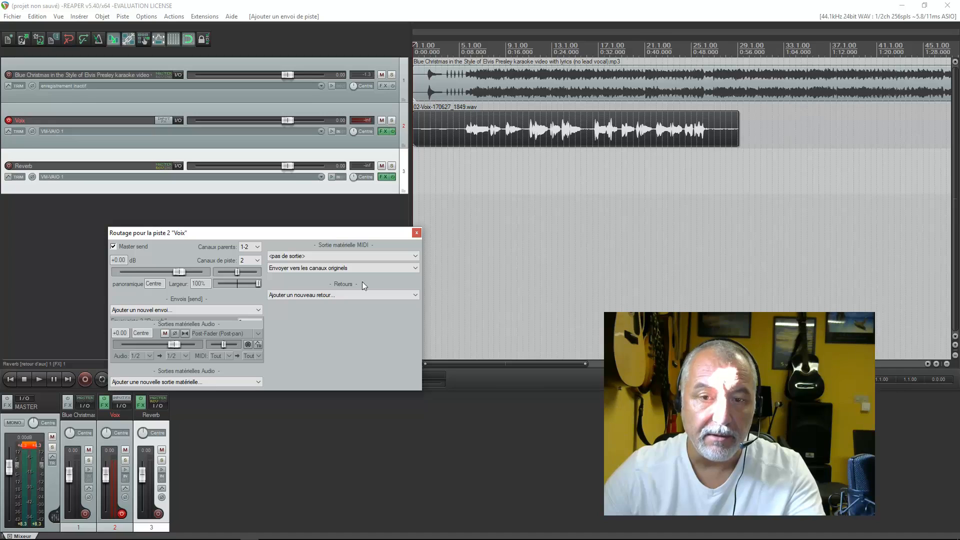
{"action": "left_click", "coordinate": [417, 233]}
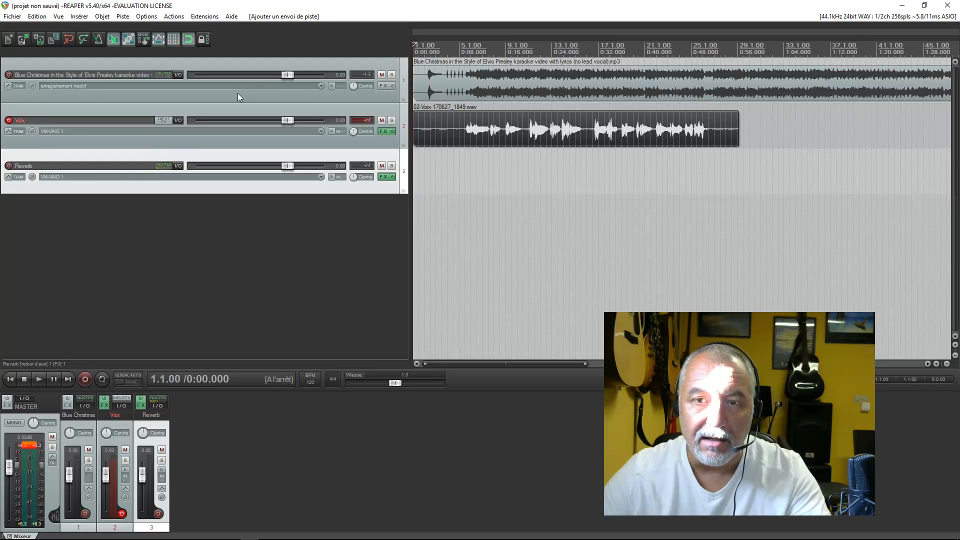
- Add a send from the Blue Christmas karaoke track to the Reverb track and close its routing settings
{"action": "left_click", "coordinate": [179, 74]}
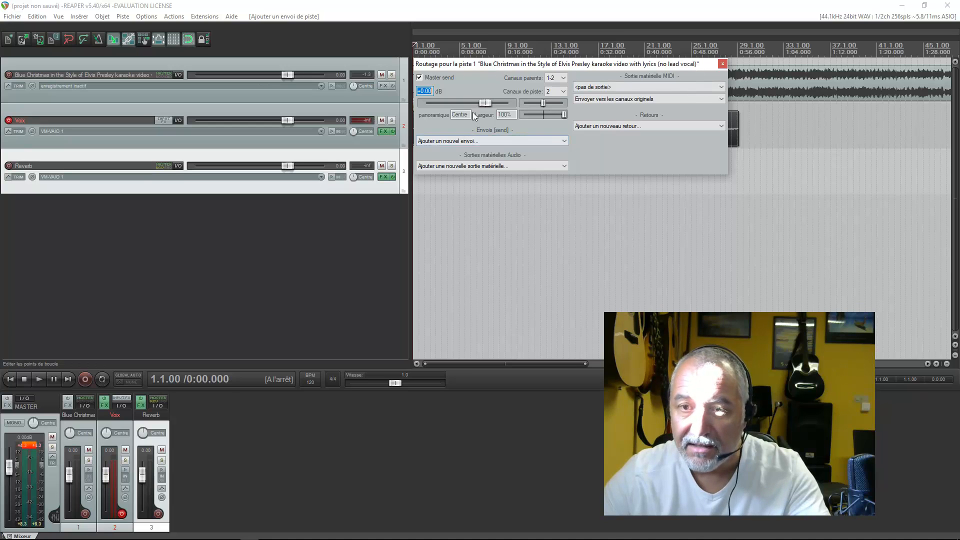
{"action": "left_click", "coordinate": [457, 141]}
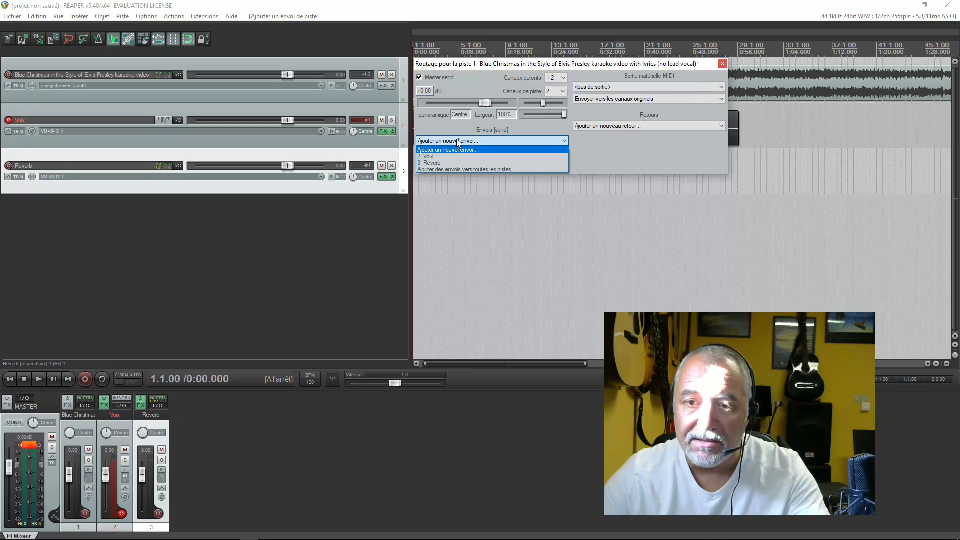
{"action": "left_click", "coordinate": [440, 164]}
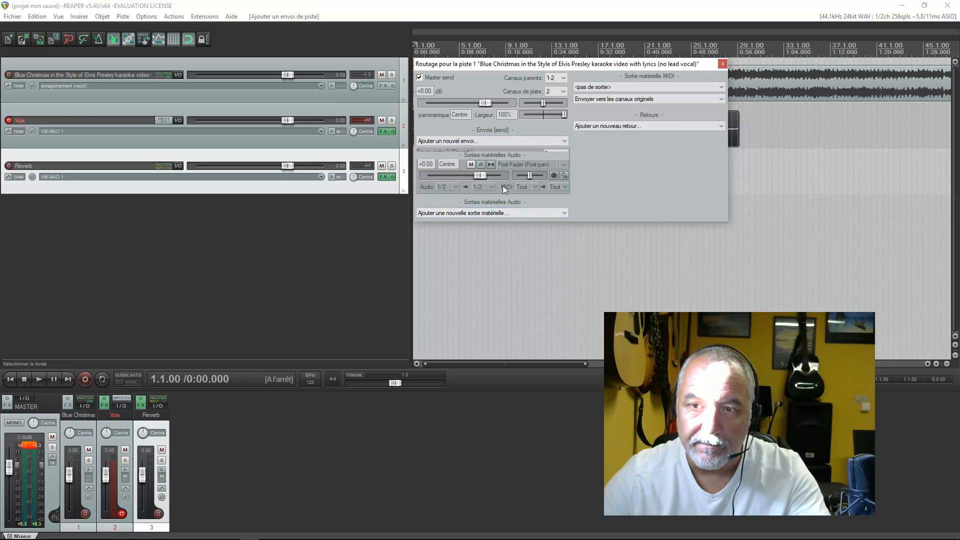
{"action": "left_click", "coordinate": [723, 65]}
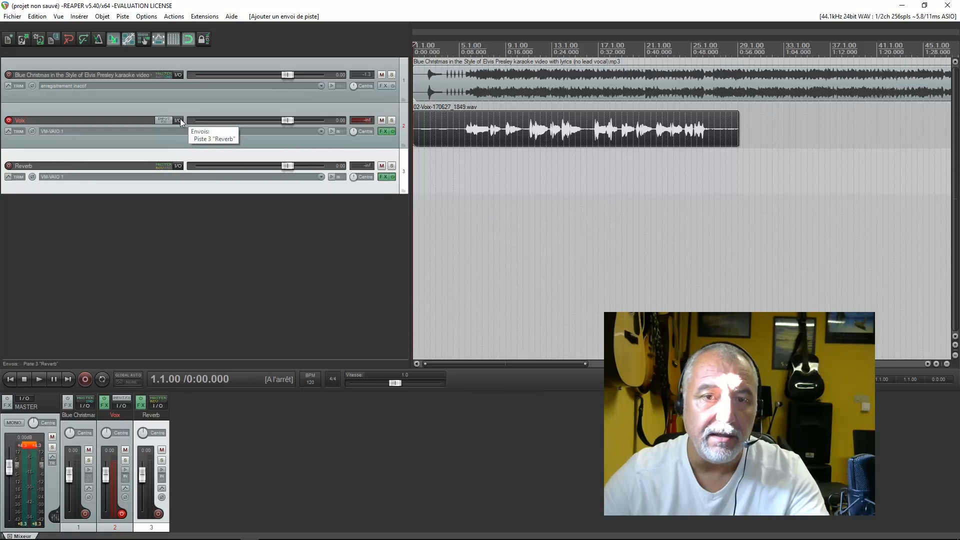
- In the Reverb track's routing, adjust the Blue Christmas return to about -0.33 dB and the Voix return to about +0.59 dB
{"action": "left_click", "coordinate": [178, 166]}
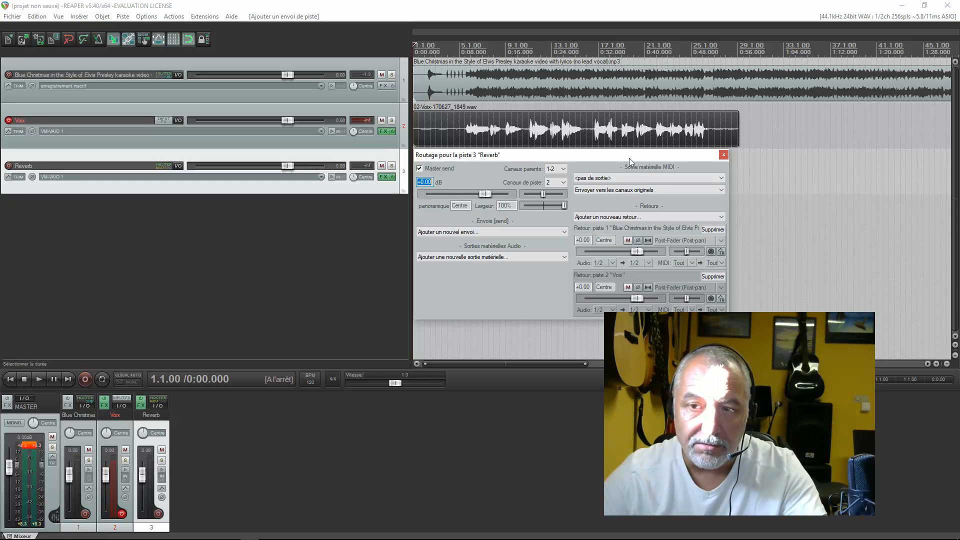
{"action": "left_click_drag", "start_coordinate": [597, 157], "coordinate": [268, 218]}
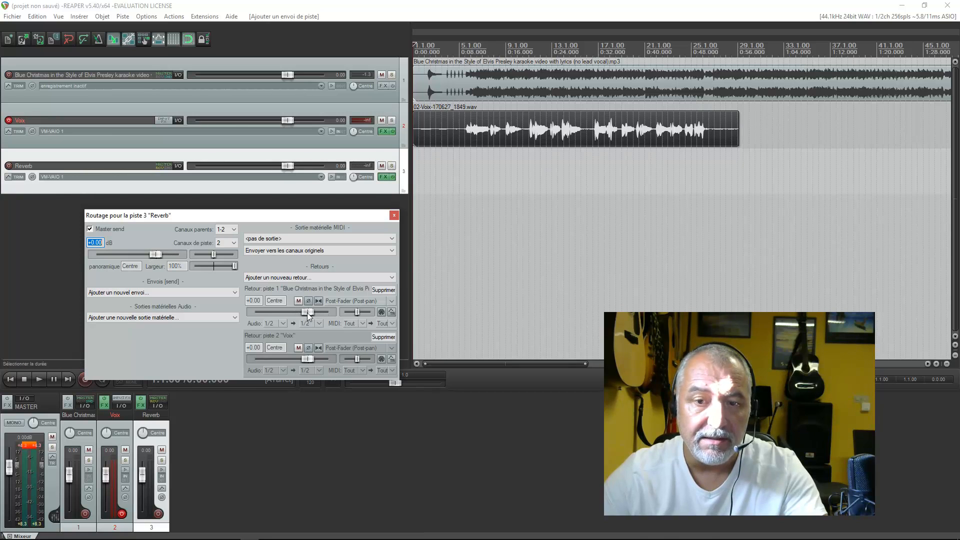
{"action": "left_click_drag", "start_coordinate": [307, 313], "coordinate": [307, 314]}
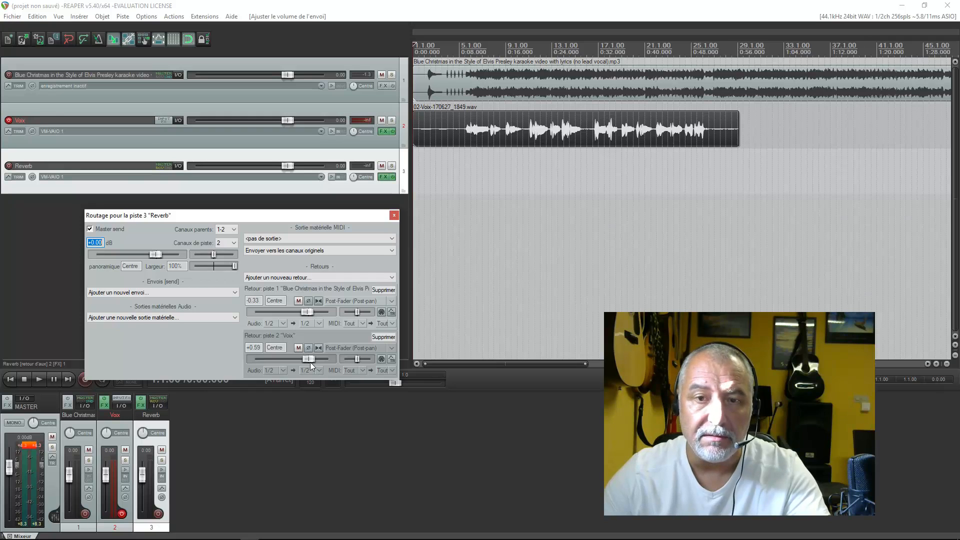
- Examine the OldSkoolVerb parameters on the Reverb track and close the effect window
{"action": "left_click", "coordinate": [386, 177]}
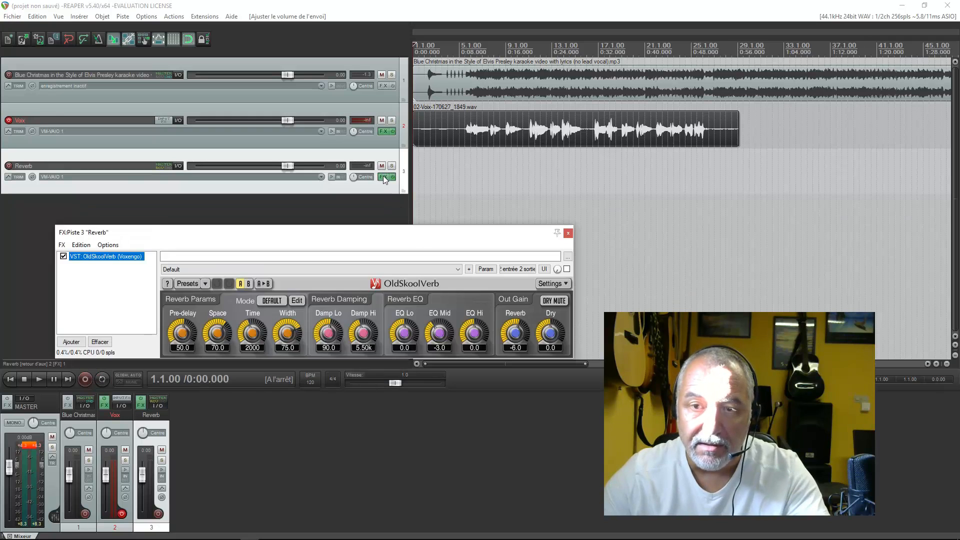
{"action": "left_click_drag", "start_coordinate": [300, 227], "coordinate": [527, 303]}
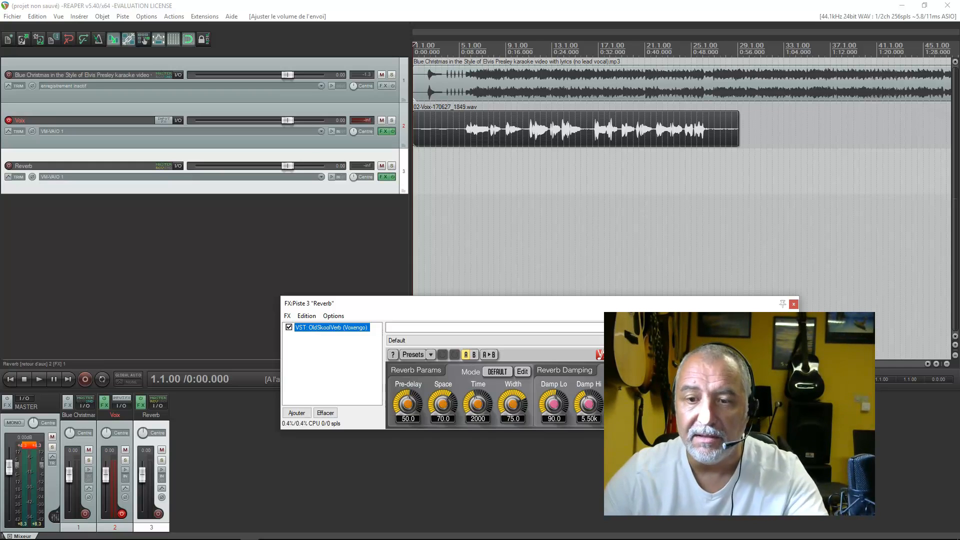
{"action": "left_click_drag", "start_coordinate": [679, 306], "coordinate": [608, 405]}
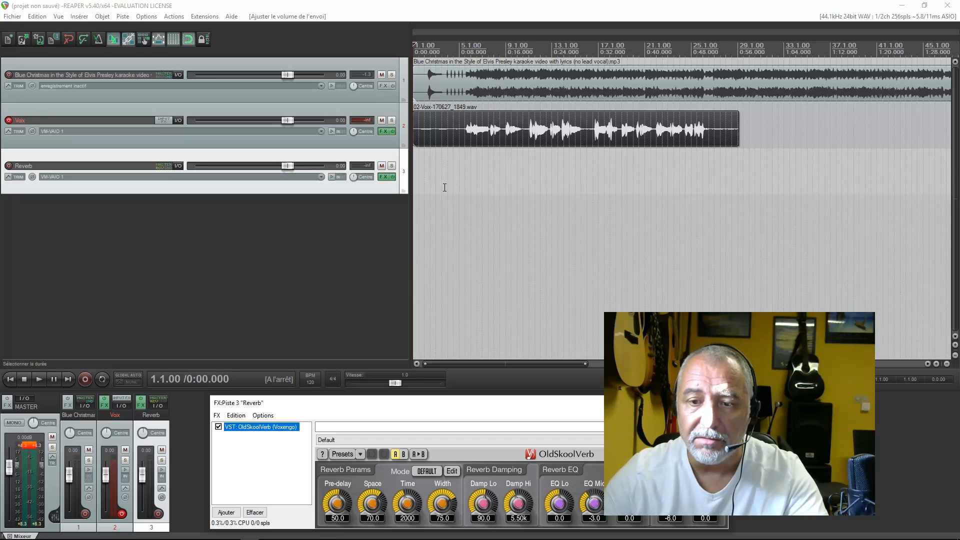
{"action": "left_click_drag", "start_coordinate": [503, 409], "coordinate": [498, 360]}
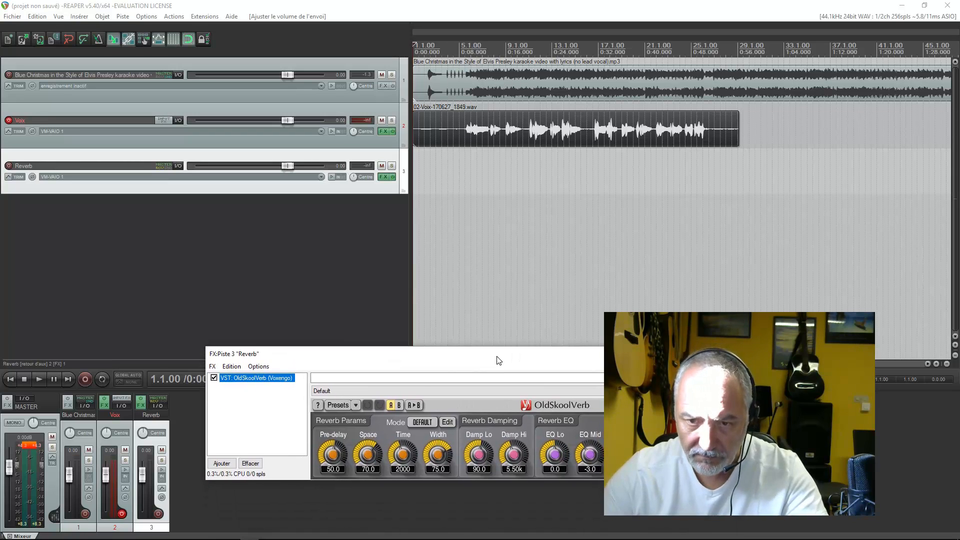
{"action": "left_click", "coordinate": [791, 354]}
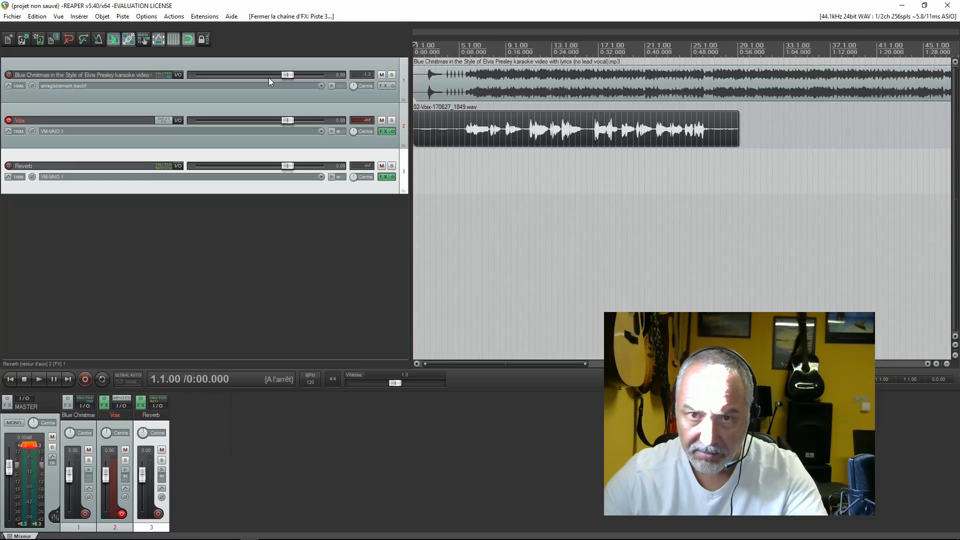
- Play the project to hear the reverb while checking the Reverb track's routing and OldSkoolVerb, stop playback and close the effect window
{"action": "left_click", "coordinate": [38, 379]}
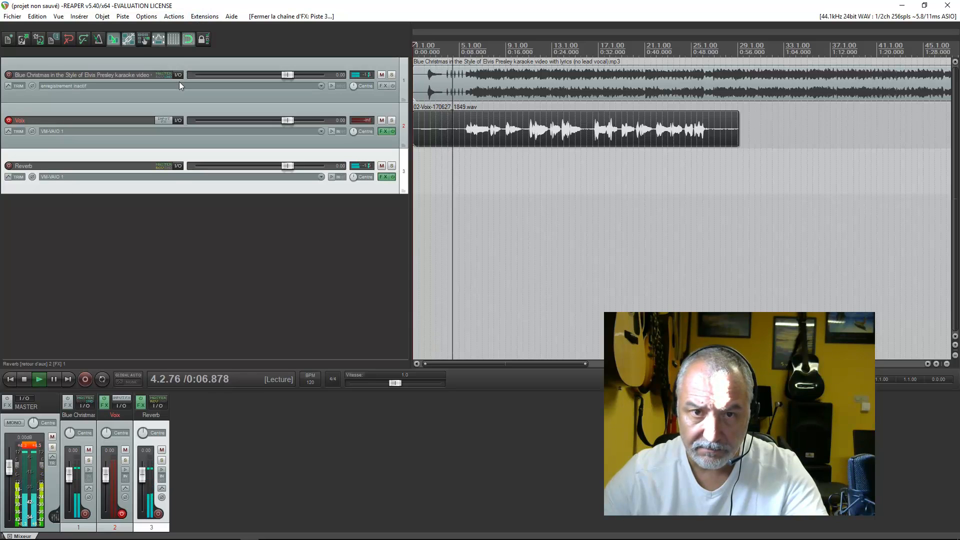
{"action": "left_click", "coordinate": [178, 165]}
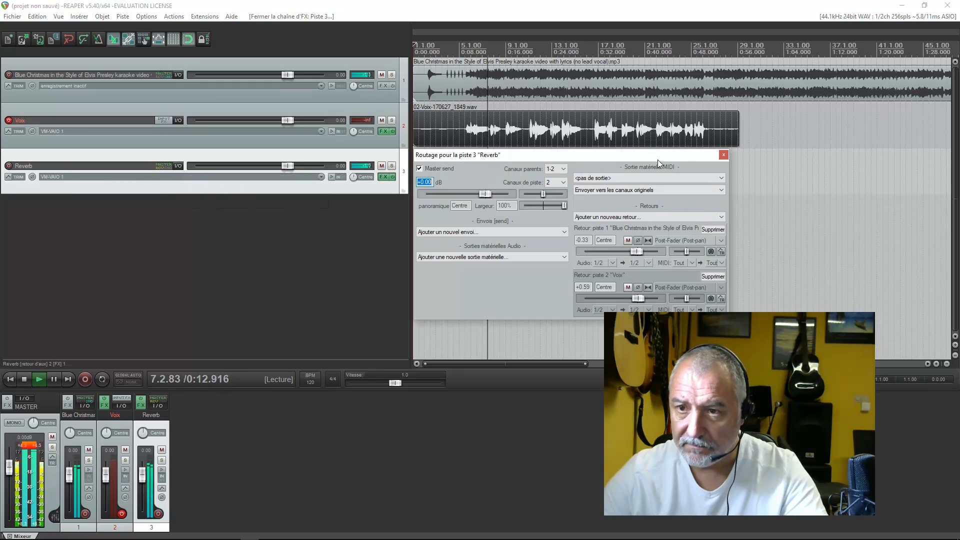
{"action": "left_click_drag", "start_coordinate": [649, 154], "coordinate": [371, 227]}
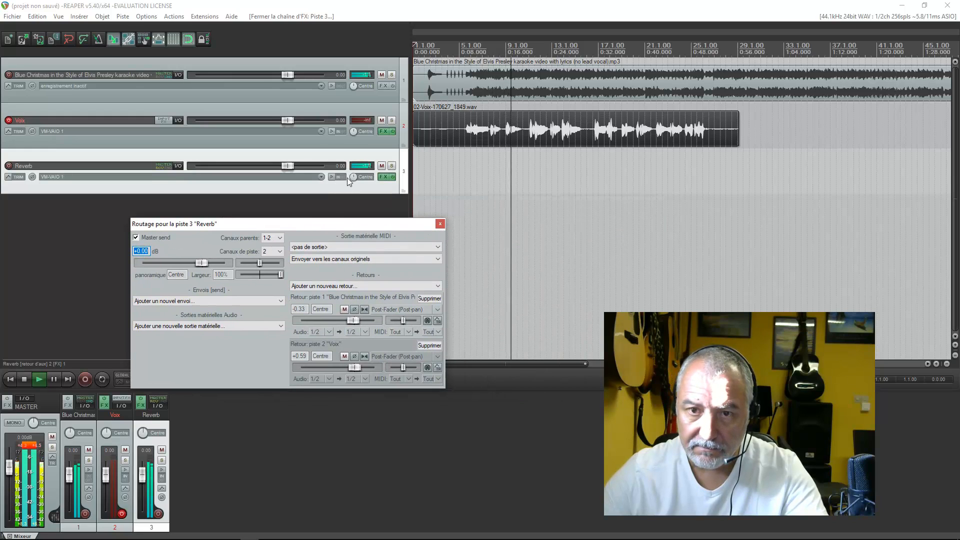
{"action": "left_click", "coordinate": [384, 177]}
{"action": "left_click_drag", "start_coordinate": [508, 364], "coordinate": [555, 268]}
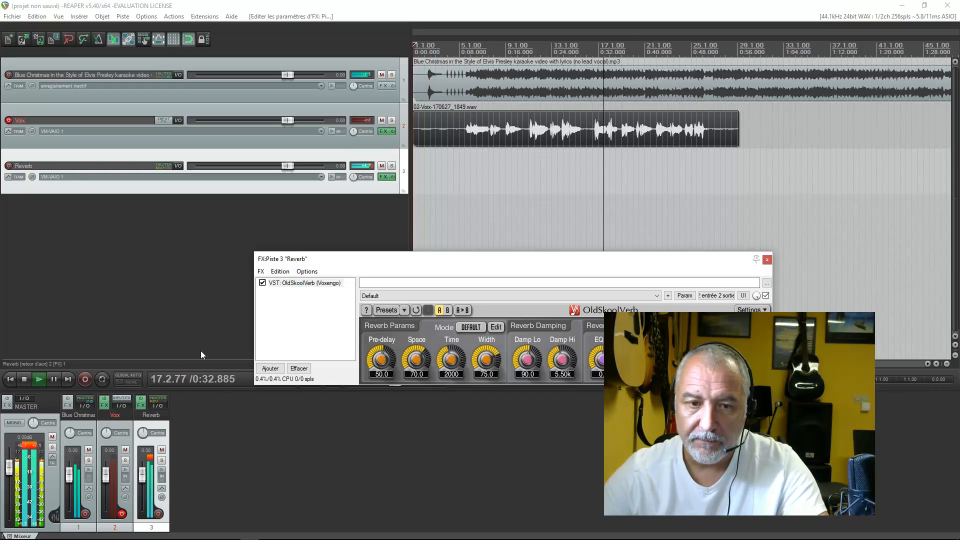
{"action": "left_click", "coordinate": [25, 378]}
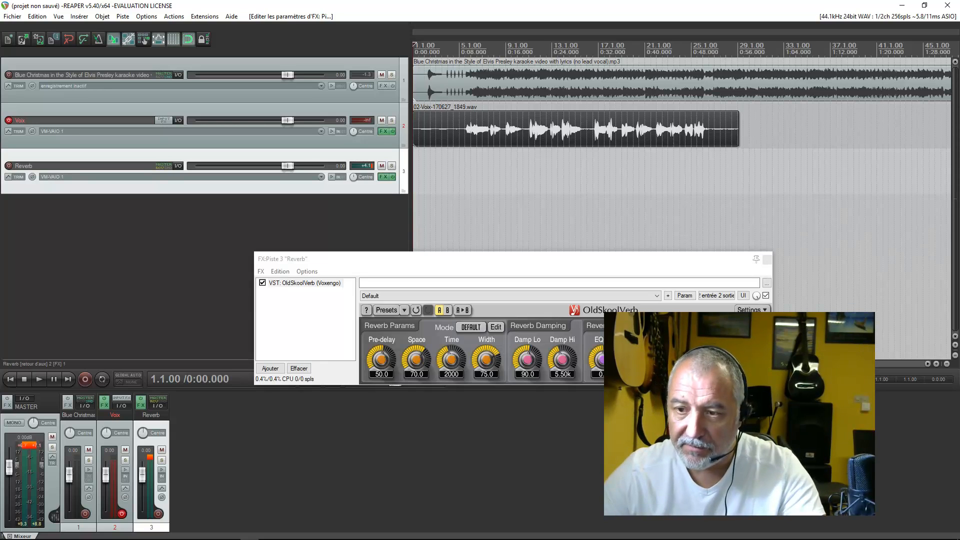
{"action": "left_click", "coordinate": [500, 259]}
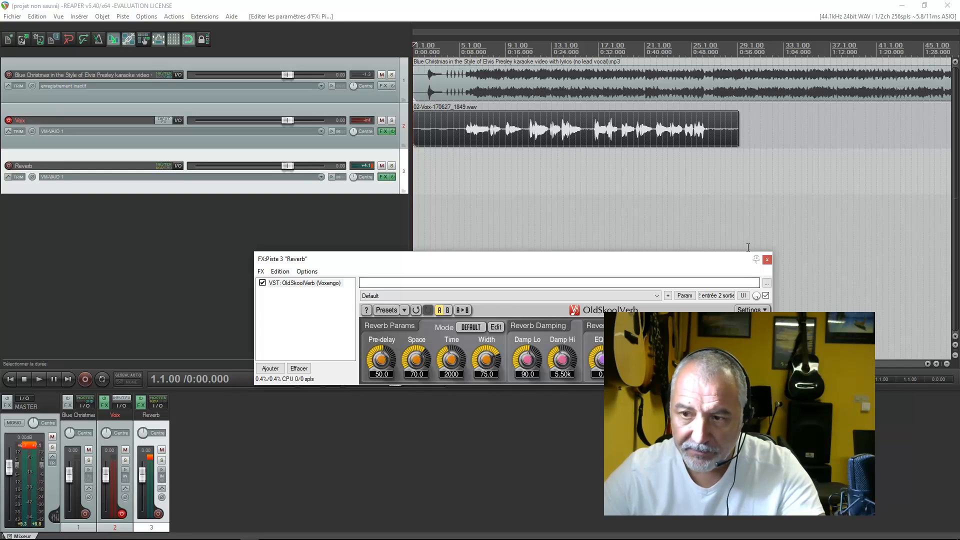
{"action": "left_click", "coordinate": [768, 259]}
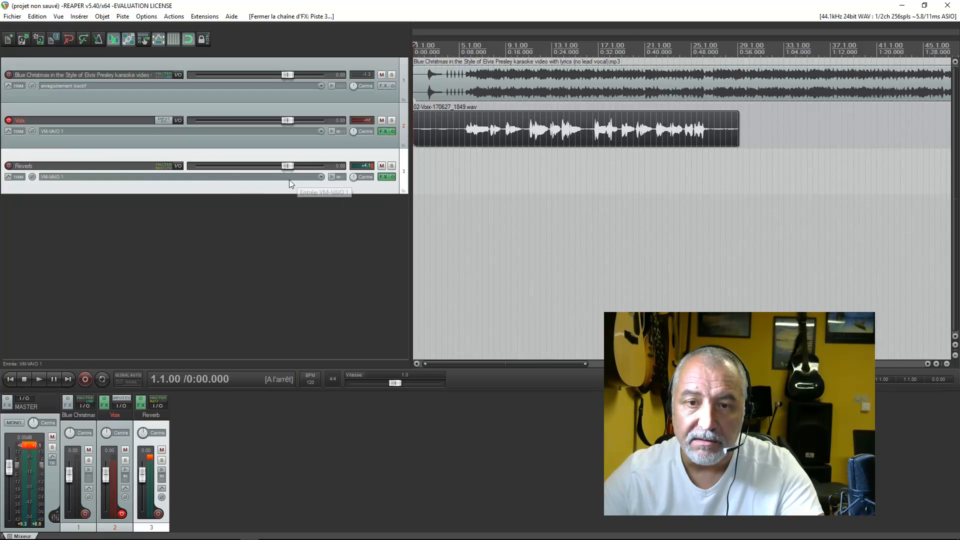
- During playback, lower the Reverb track's return from the Blue Christmas track to about -13.3 dB
{"action": "left_click", "coordinate": [177, 166]}
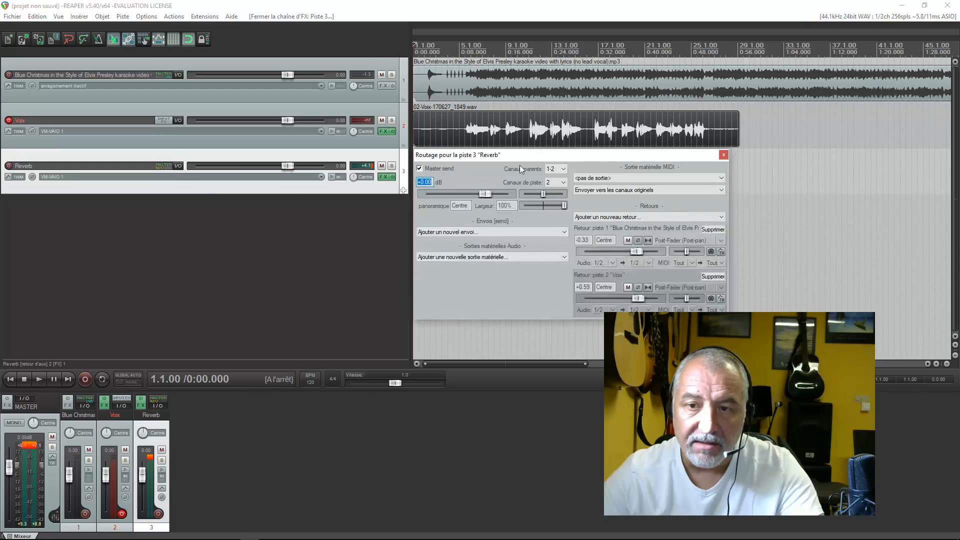
{"action": "left_click_drag", "start_coordinate": [565, 156], "coordinate": [468, 219]}
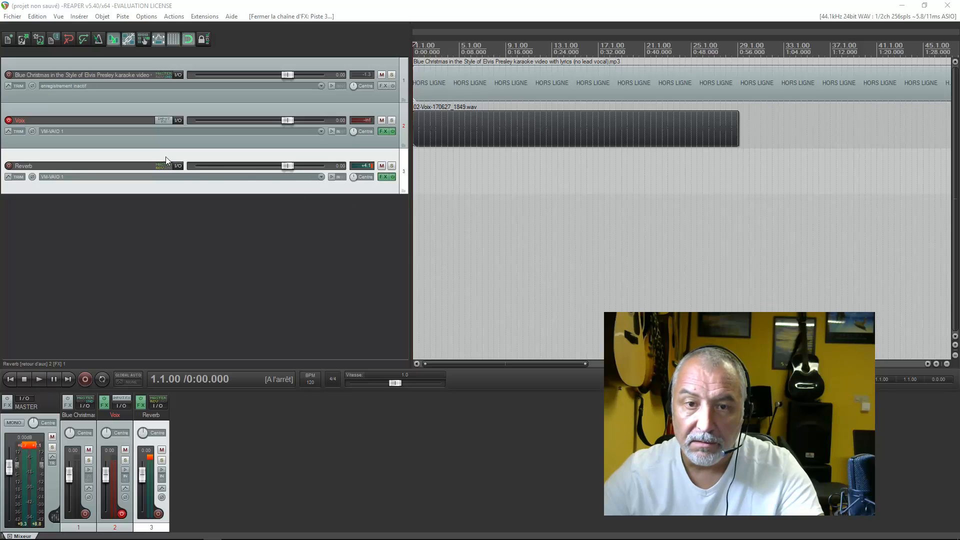
{"action": "left_click", "coordinate": [178, 166]}
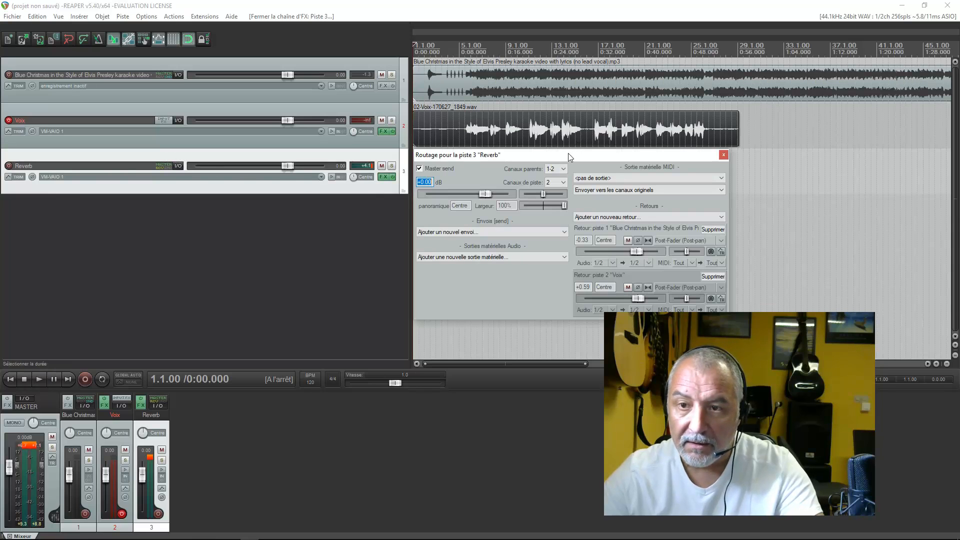
{"action": "left_click_drag", "start_coordinate": [568, 153], "coordinate": [343, 226]}
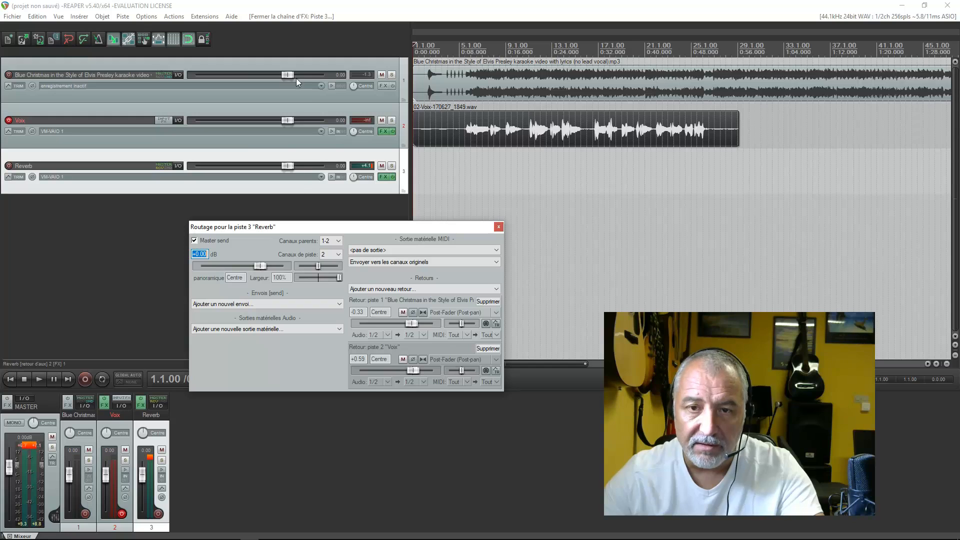
{"action": "left_click", "coordinate": [39, 379]}
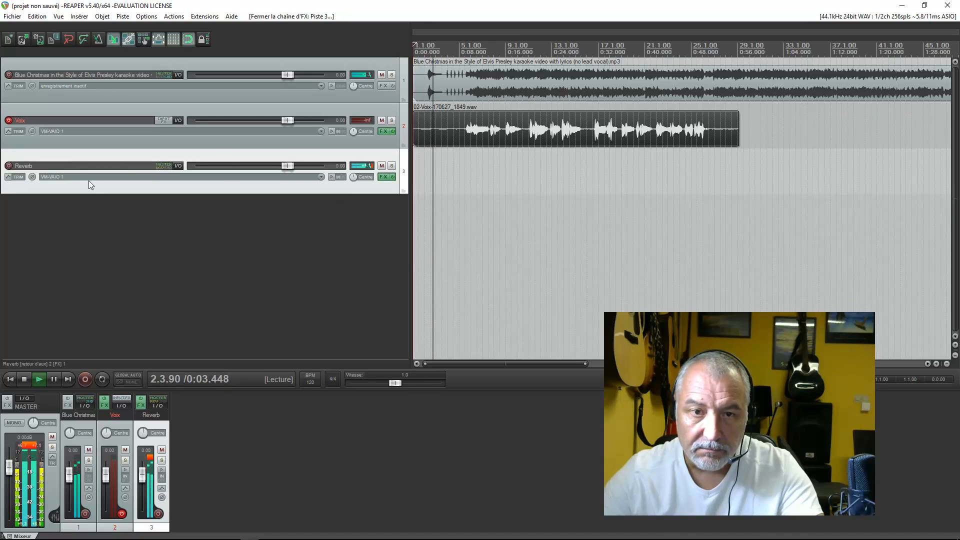
{"action": "left_click", "coordinate": [178, 166]}
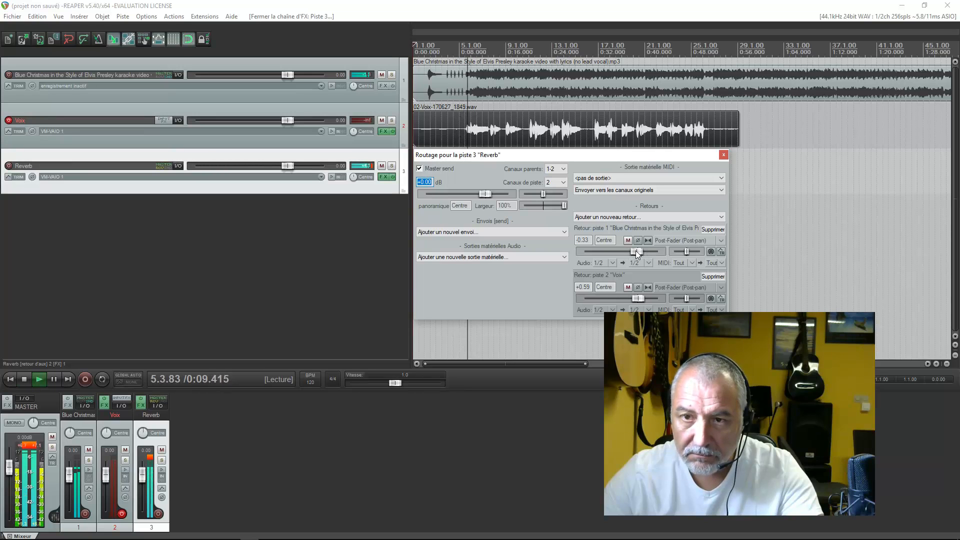
{"action": "left_click_drag", "start_coordinate": [635, 250], "coordinate": [616, 253]}
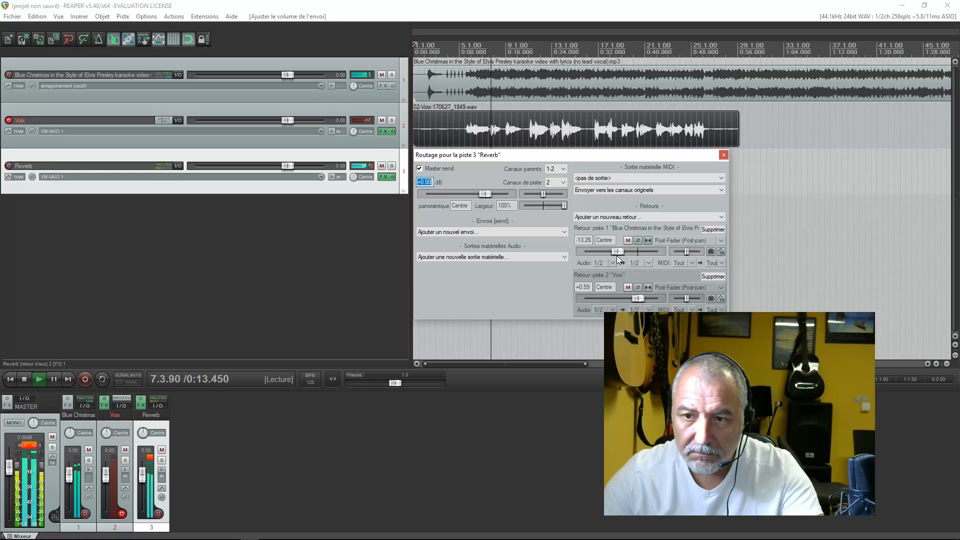
- Lower the Reverb track's return from Voix to about -5.84 dB and from Blue Christmas to about -16.27 dB, then stop playback
{"action": "left_click_drag", "start_coordinate": [635, 299], "coordinate": [625, 296]}
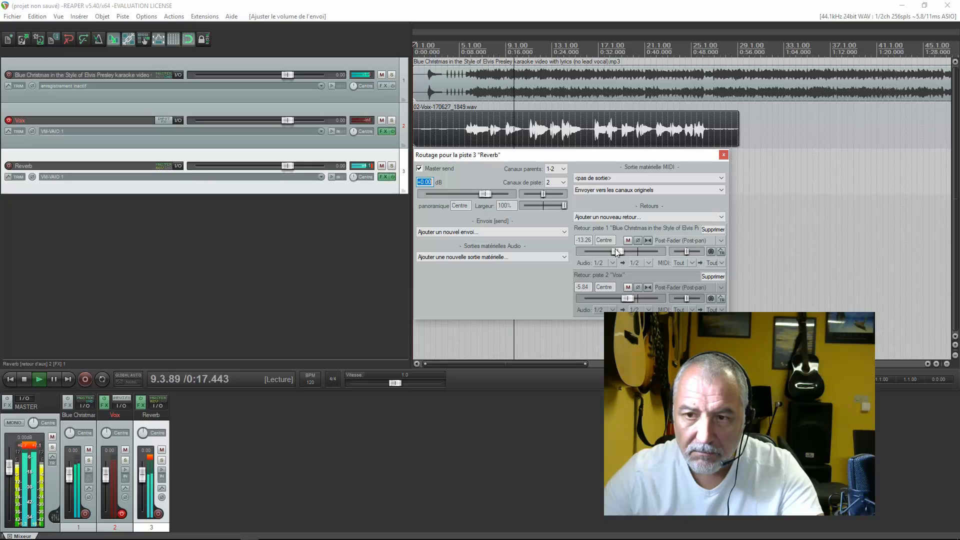
{"action": "left_click_drag", "start_coordinate": [618, 250], "coordinate": [614, 251]}
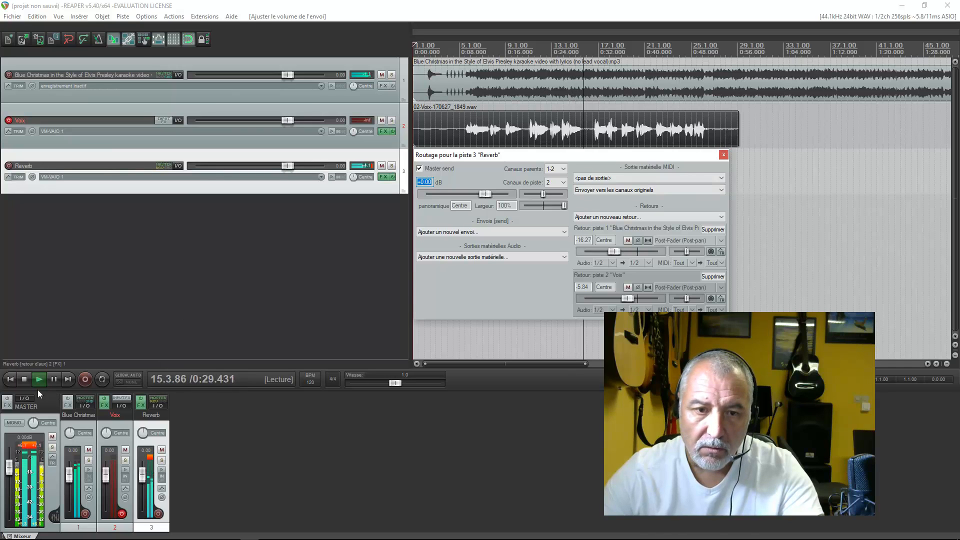
{"action": "left_click", "coordinate": [24, 378]}
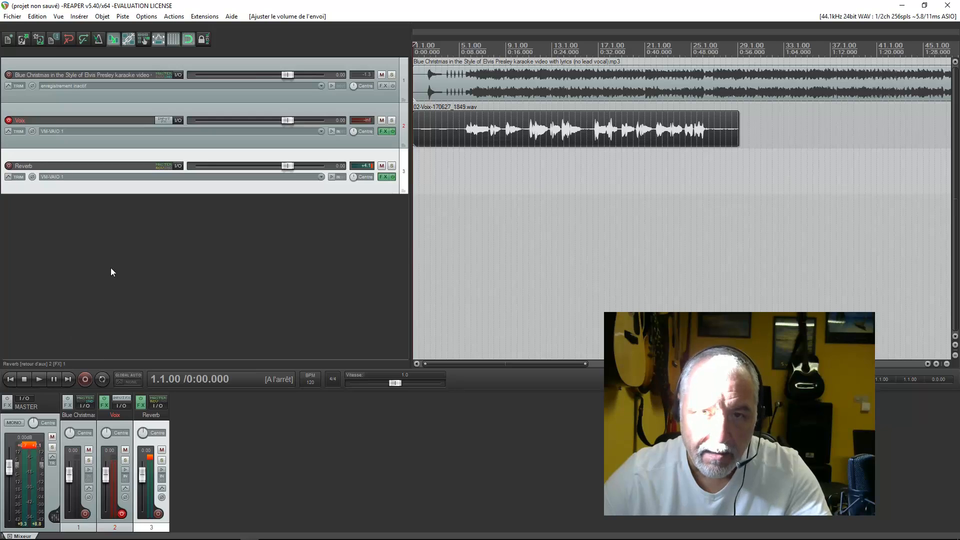
- Play the mix, lower the Blue Christmas track's volume to about -3.5 dB, and stop playback
{"action": "left_click", "coordinate": [38, 379]}
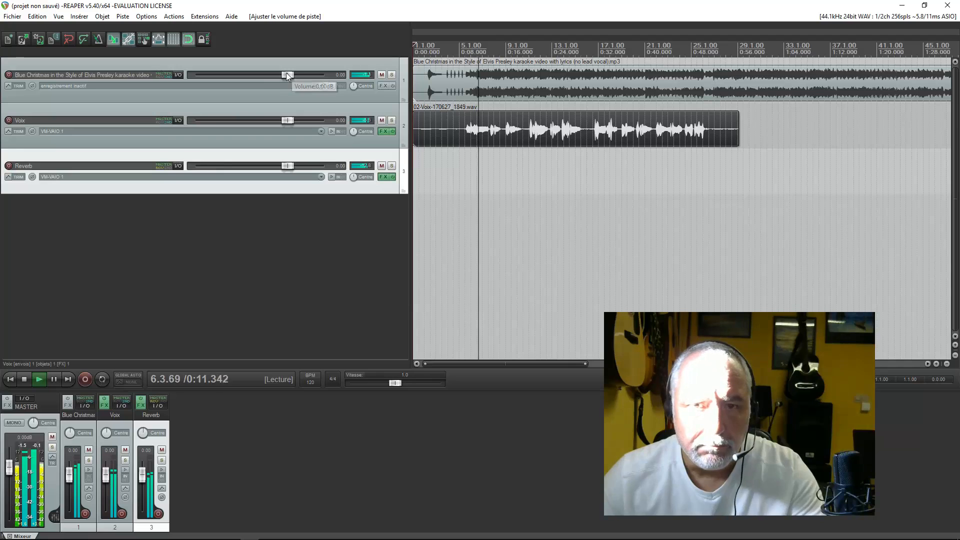
{"action": "left_click_drag", "start_coordinate": [286, 73], "coordinate": [278, 76]}
{"action": "mouse_move", "coordinate": [288, 118]}
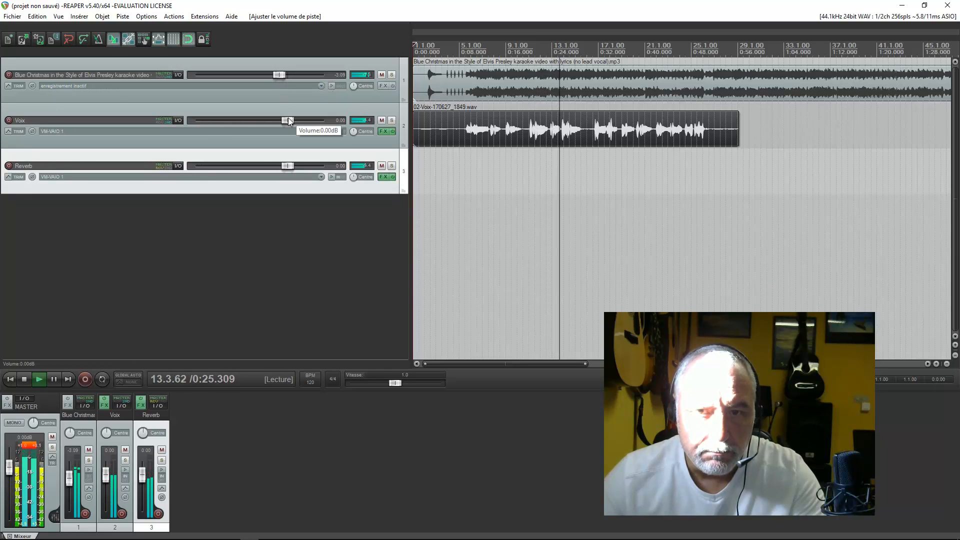
{"action": "mouse_move", "coordinate": [280, 73]}
{"action": "scroll", "coordinate": [278, 74], "scroll_direction": "down", "scroll_amount": 2}
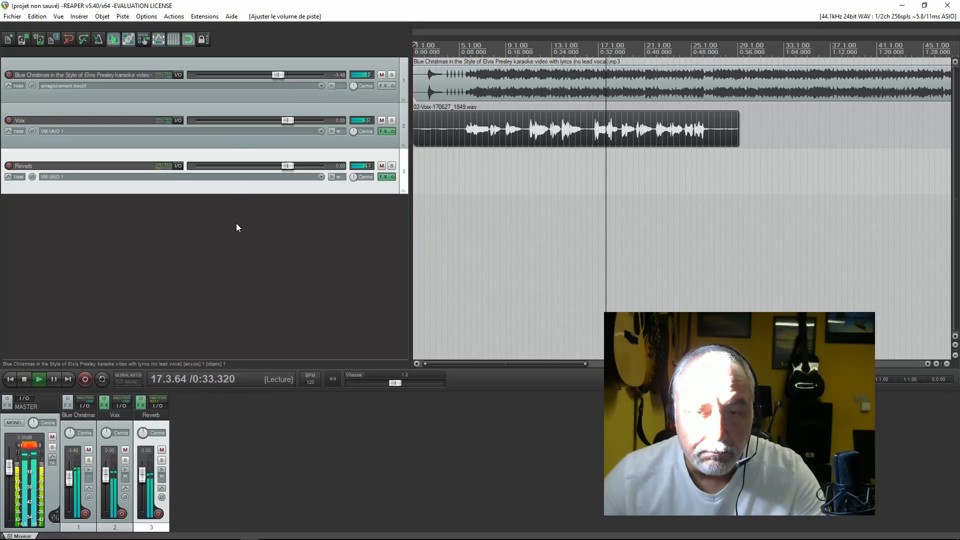
{"action": "left_click", "coordinate": [26, 379]}
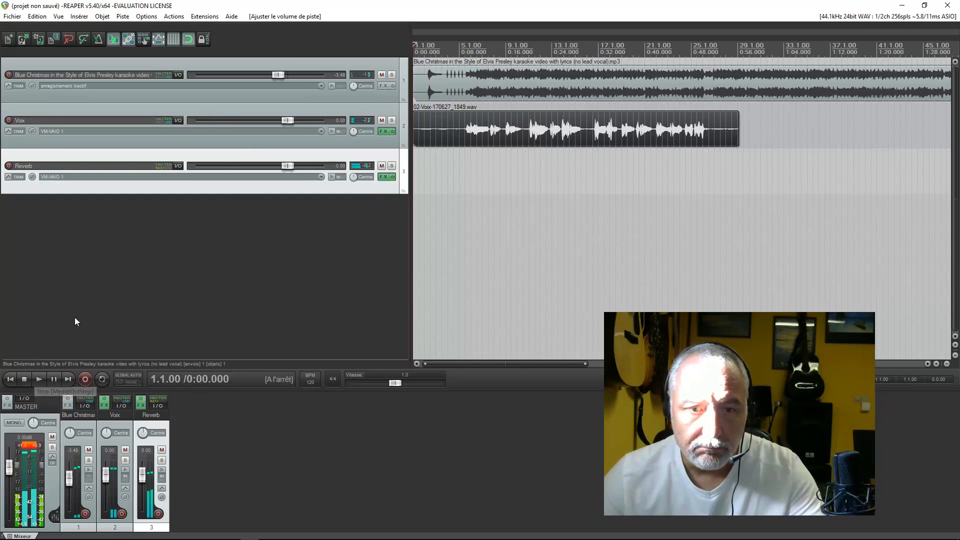